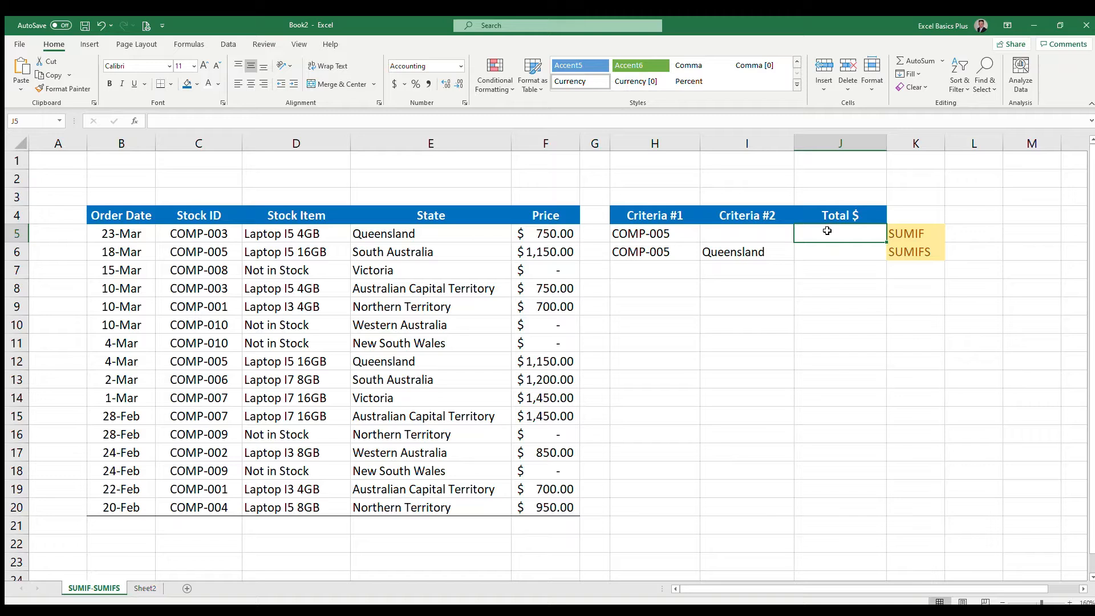
# Step: Enter the formula =SUMIF($C$4:$C$20,H5,$F$4:$F$20) in J5 to total the prices for the stock ID in H5
pyautogui.write('=sumi')
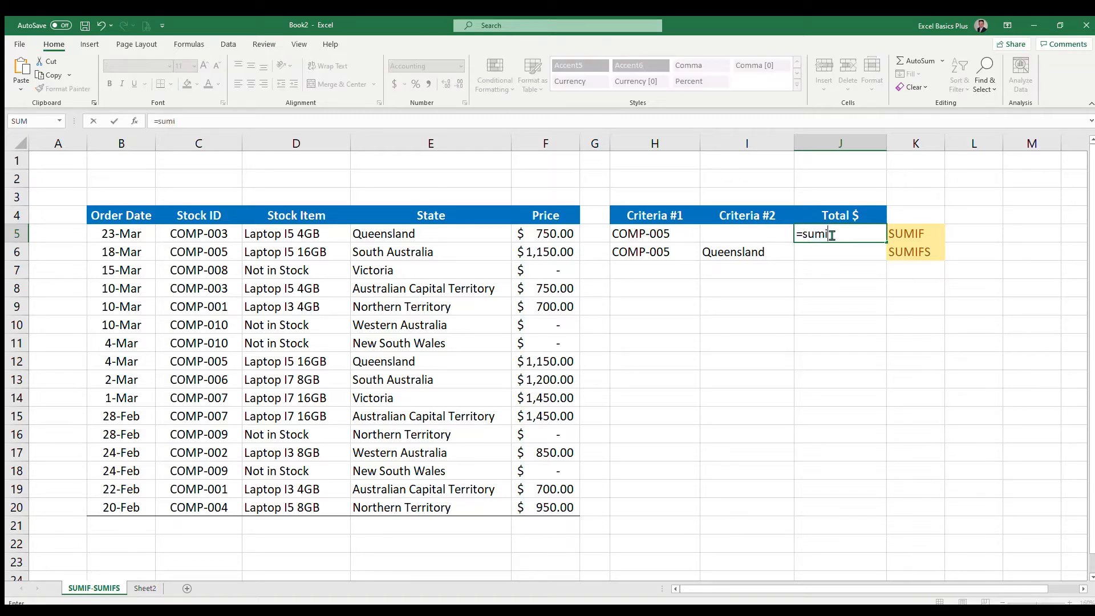
pyautogui.write('f(')
pyautogui.moveTo(196, 215); pyautogui.dragTo(204, 501)
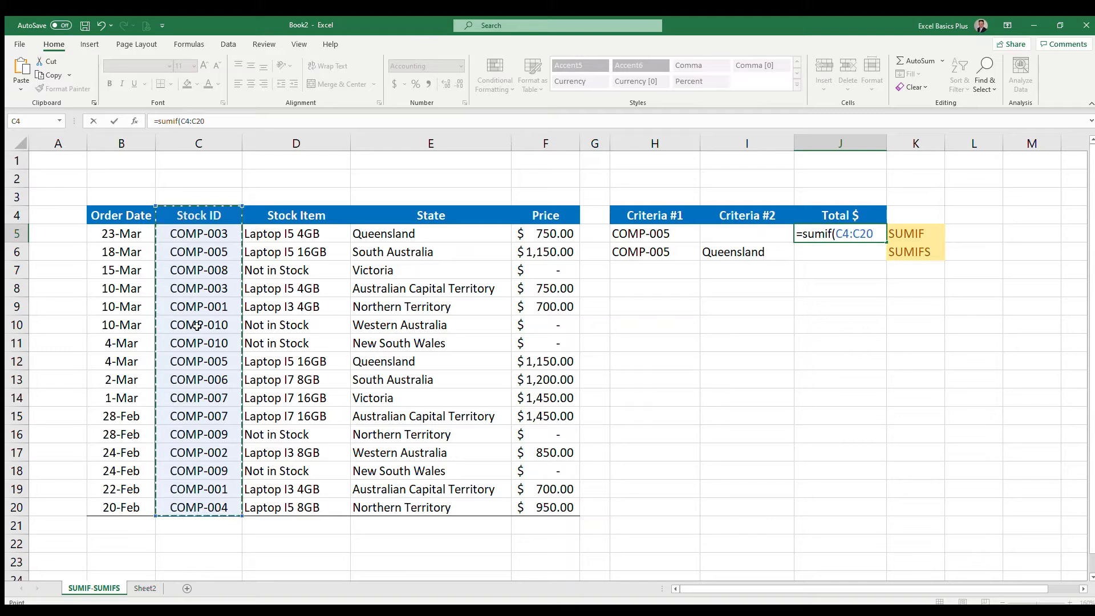
pyautogui.press('F4')
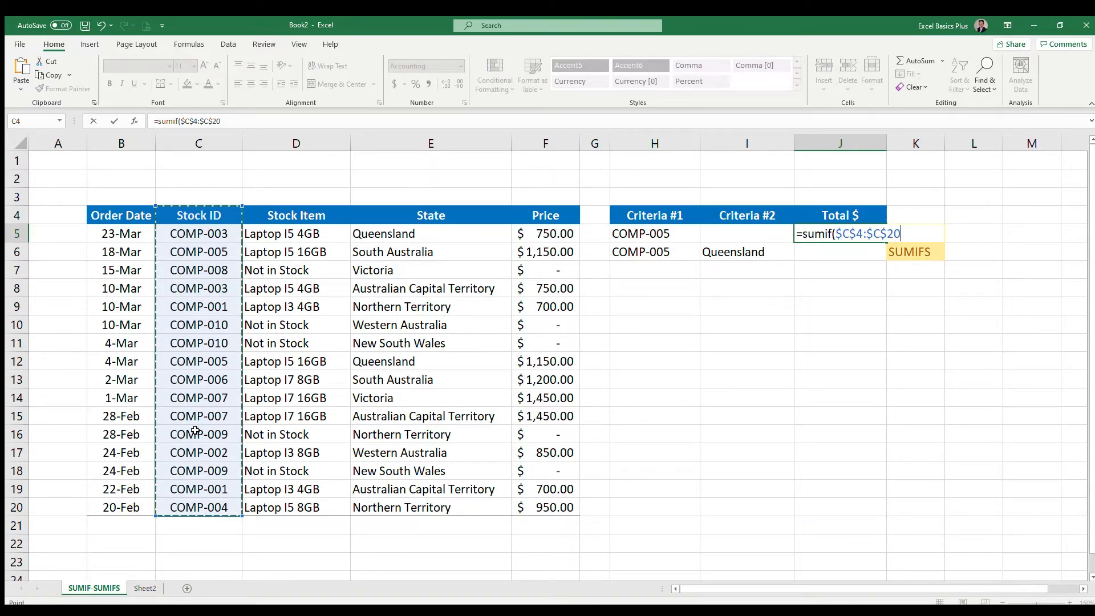
pyautogui.write(',')
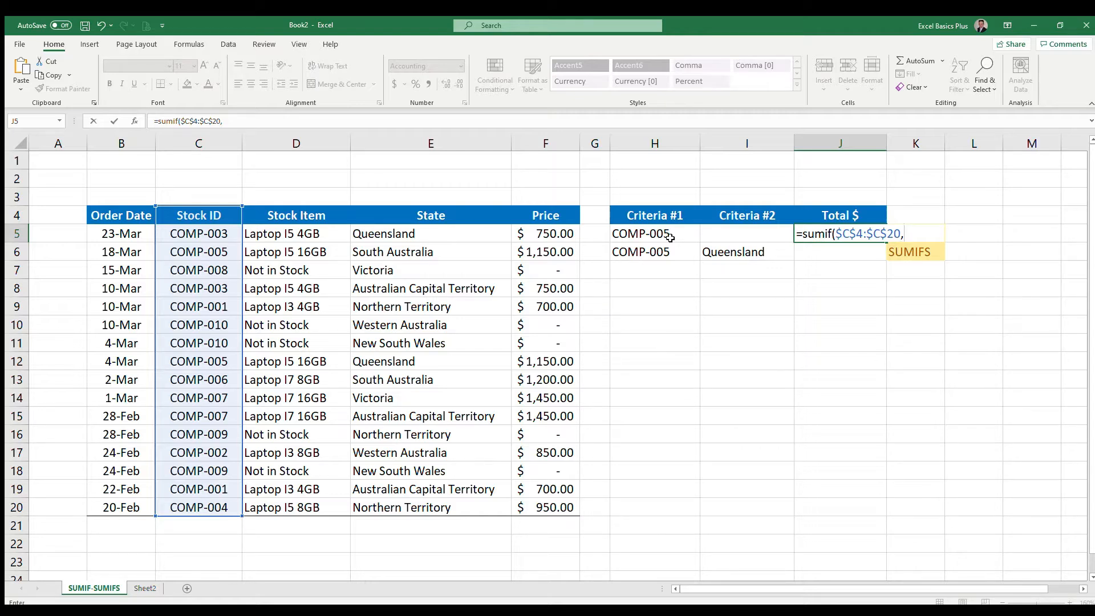
pyautogui.click(680, 233)
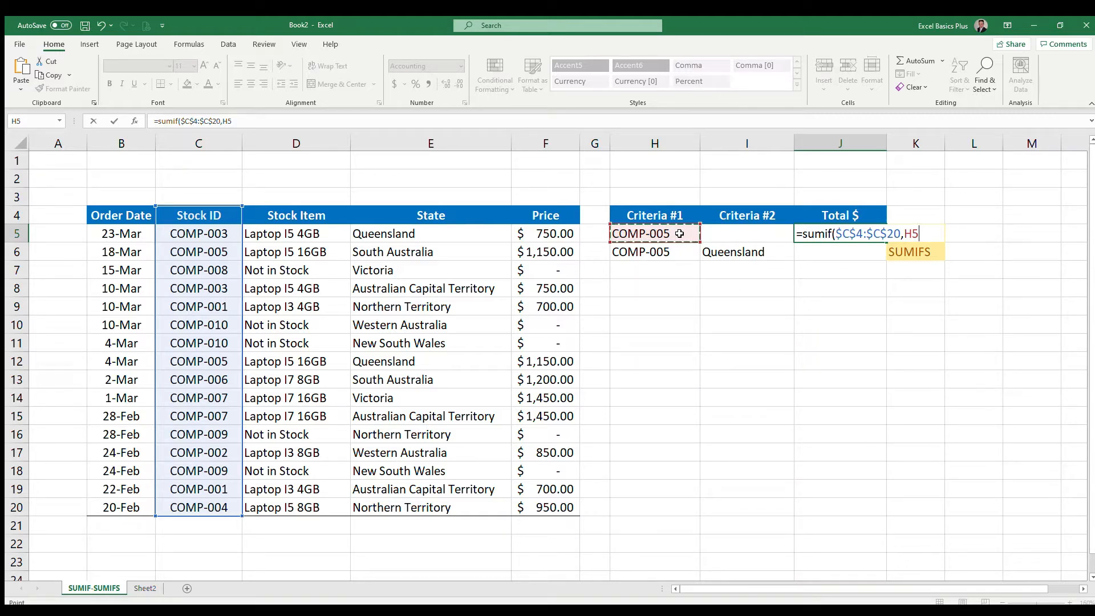
pyautogui.write(',')
pyautogui.moveTo(545, 216); pyautogui.dragTo(556, 506)
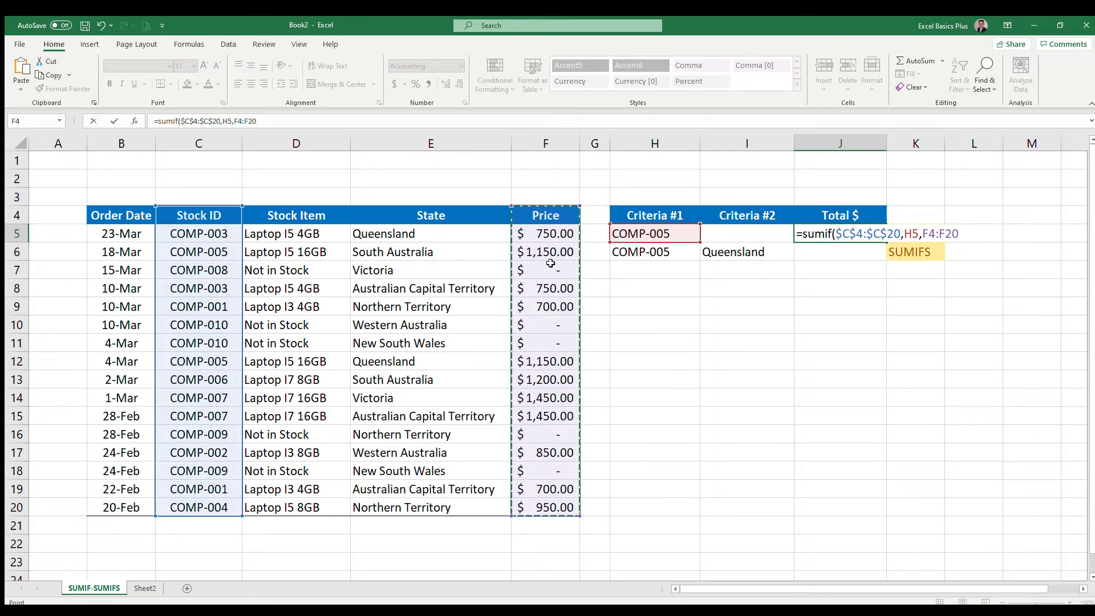
pyautogui.press('F4')
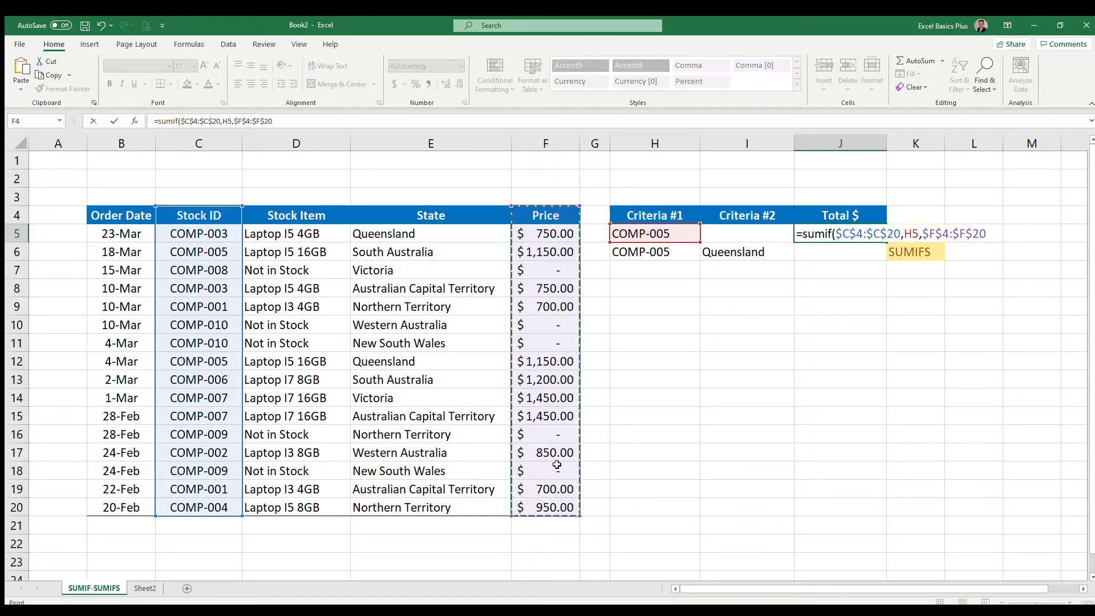
pyautogui.write(')')
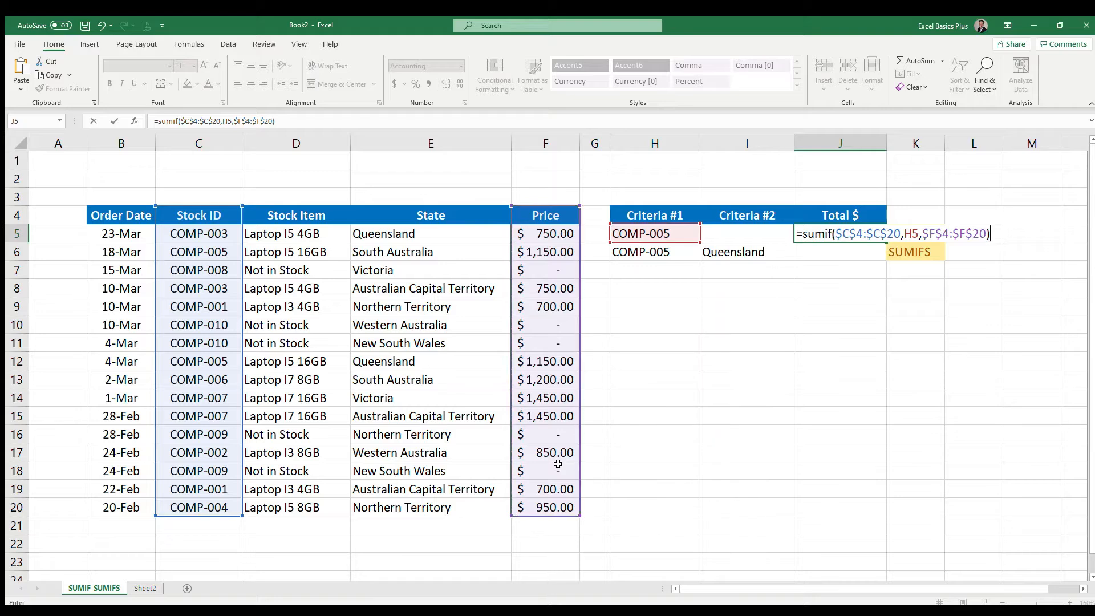
pyautogui.press('Return')
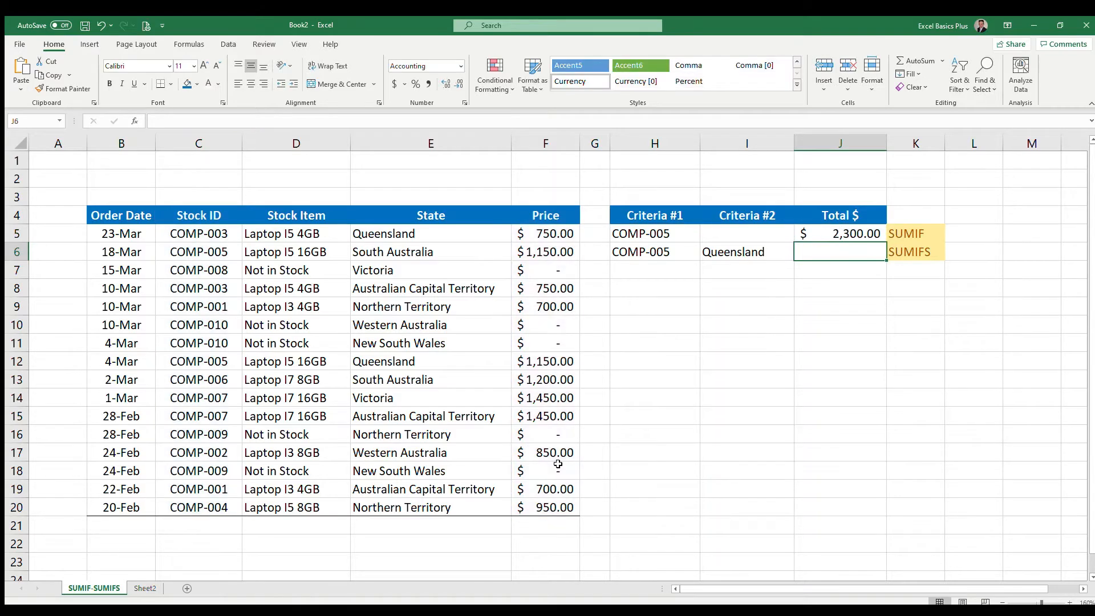
pyautogui.press('Up')
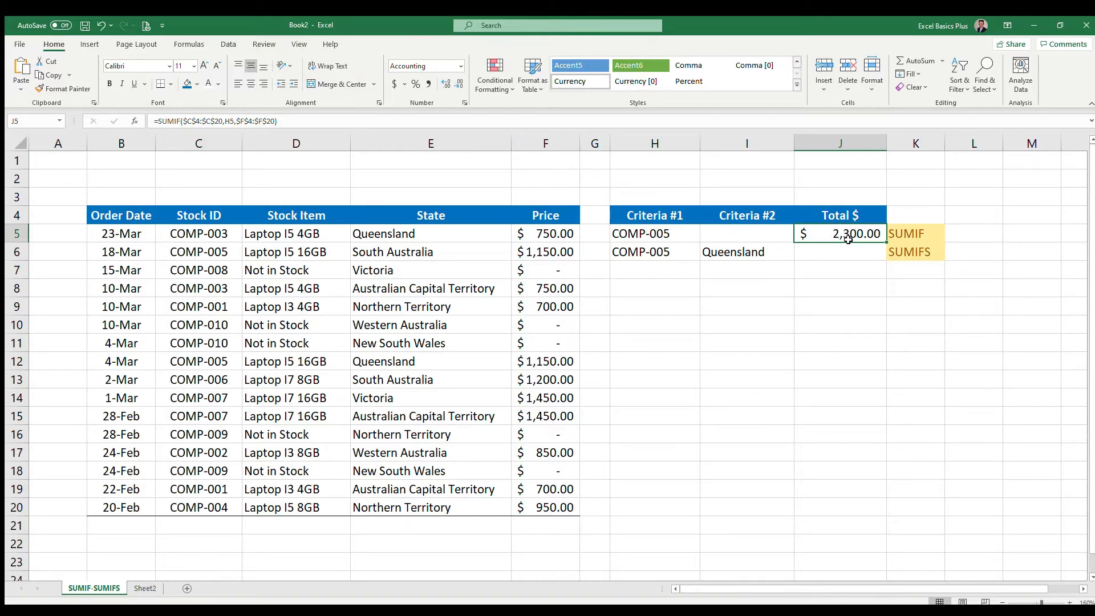
pyautogui.click(546, 252)
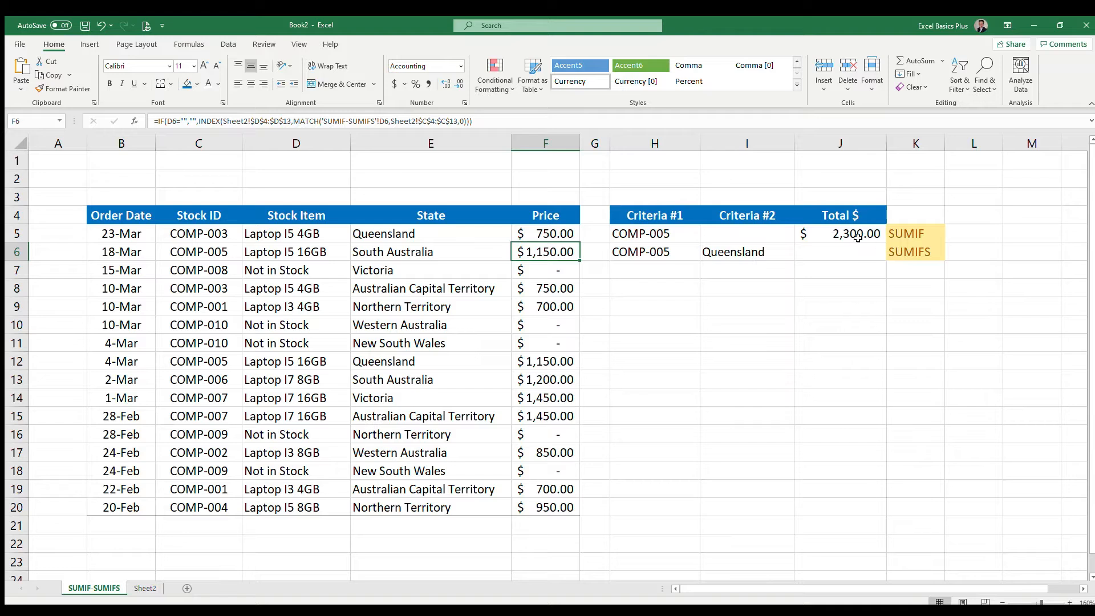
# Step: Set the stock ID in H5 to COMP-006 and compare the SUMIF total with the matching row's price
pyautogui.click(649, 232)
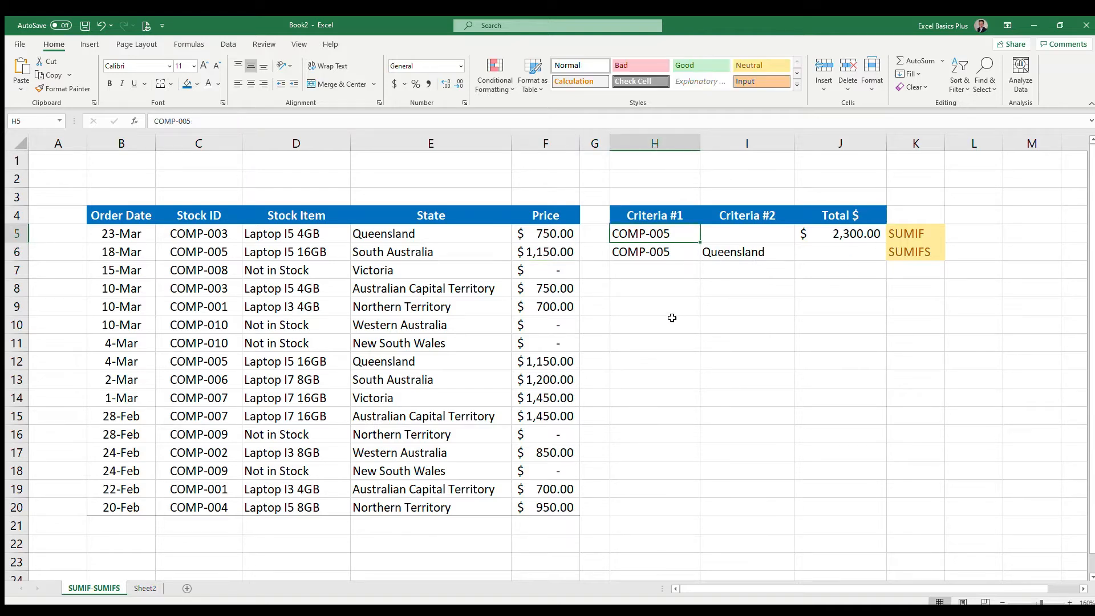
pyautogui.click(215, 122)
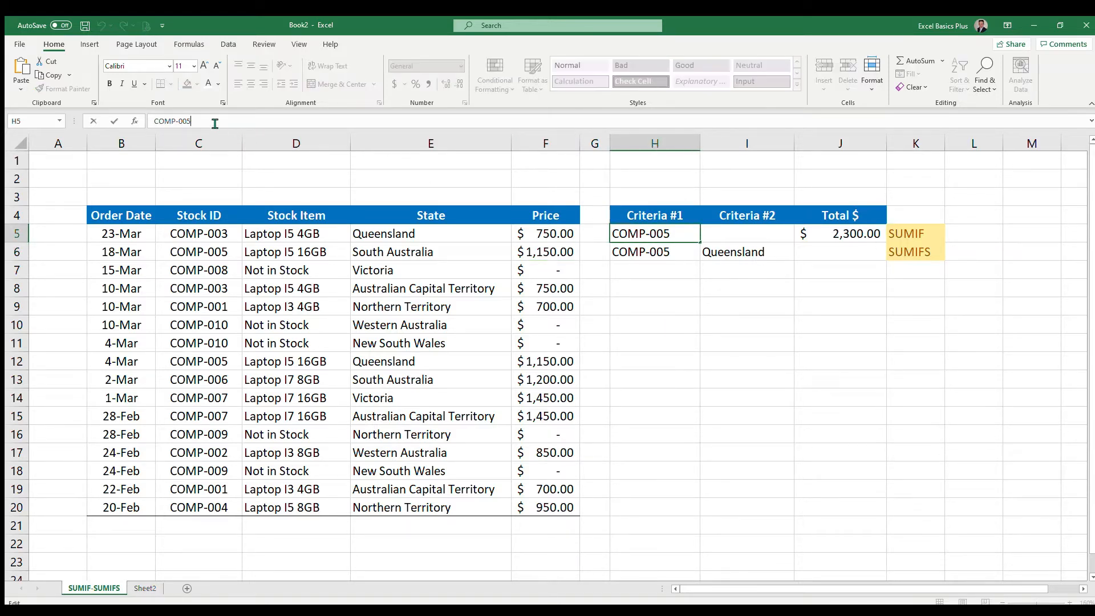
pyautogui.press('BackSpace')
pyautogui.write('6')
pyautogui.press('Return')
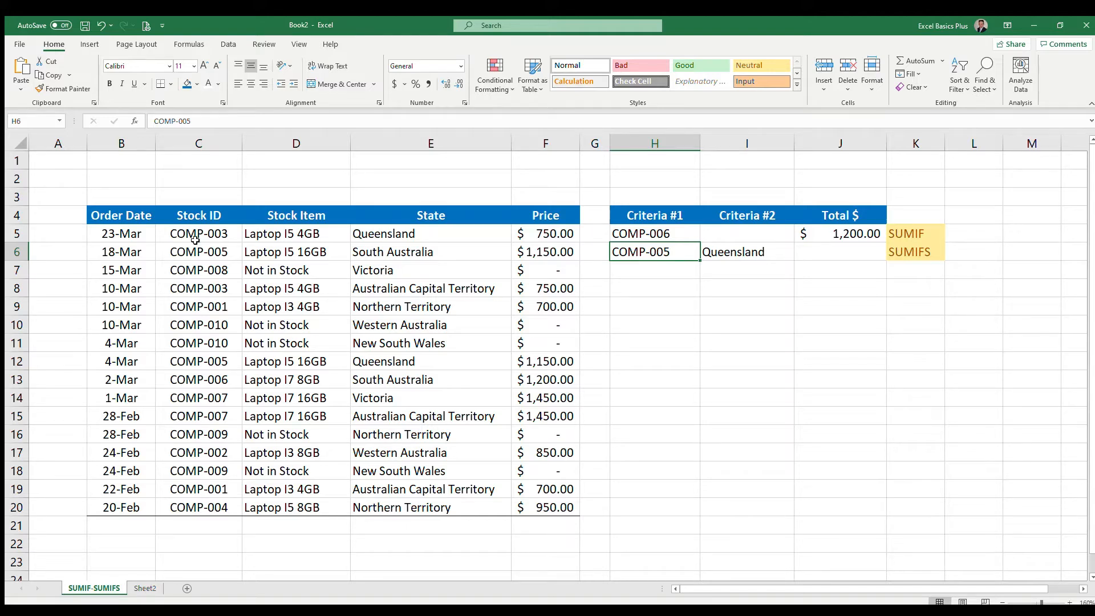
pyautogui.click(202, 381)
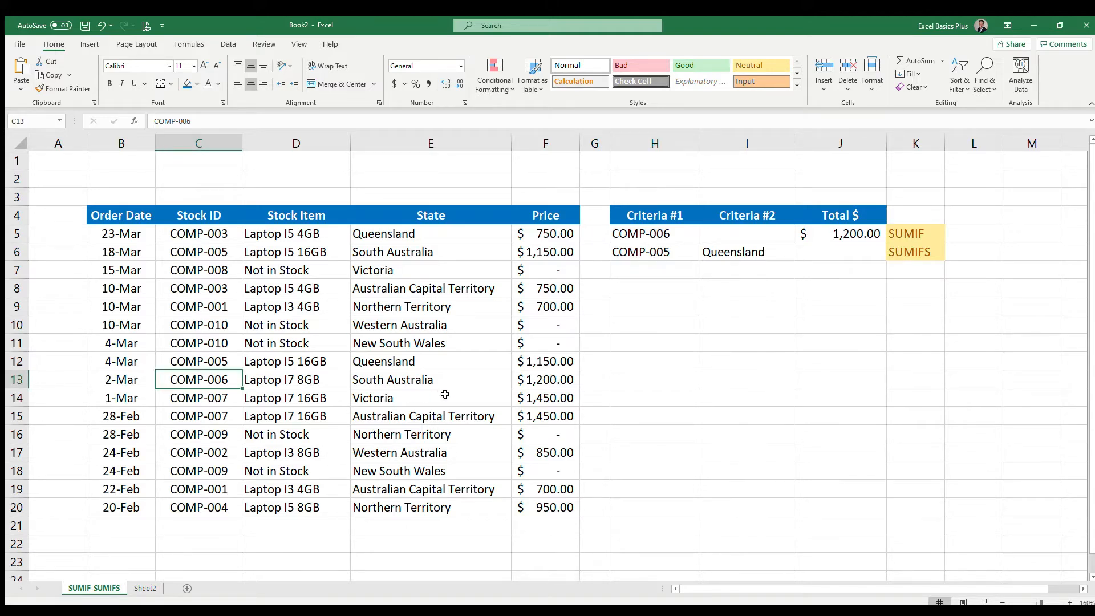
pyautogui.click(542, 380)
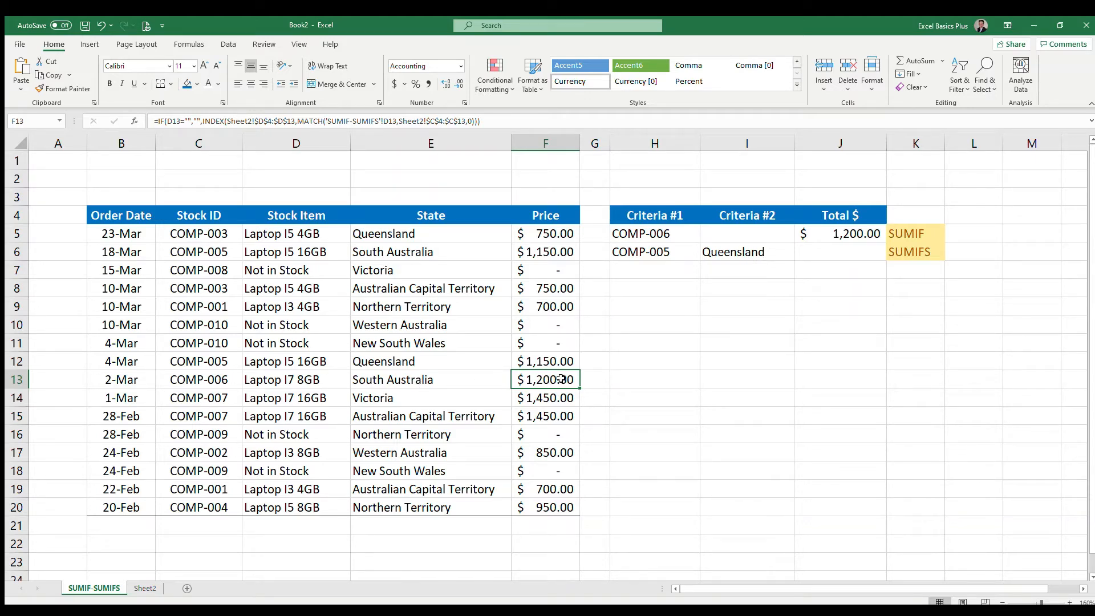
pyautogui.click(854, 233)
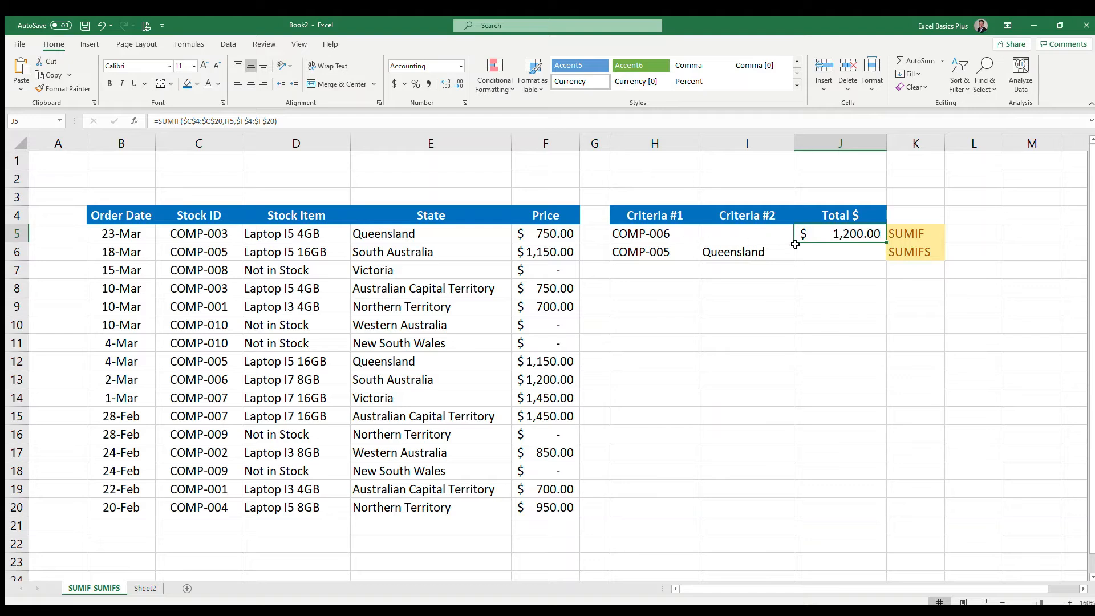
# Step: Set the stock ID in H5 to COMP-007 and compare the SUMIF total with the prices of the matching rows
pyautogui.click(644, 232)
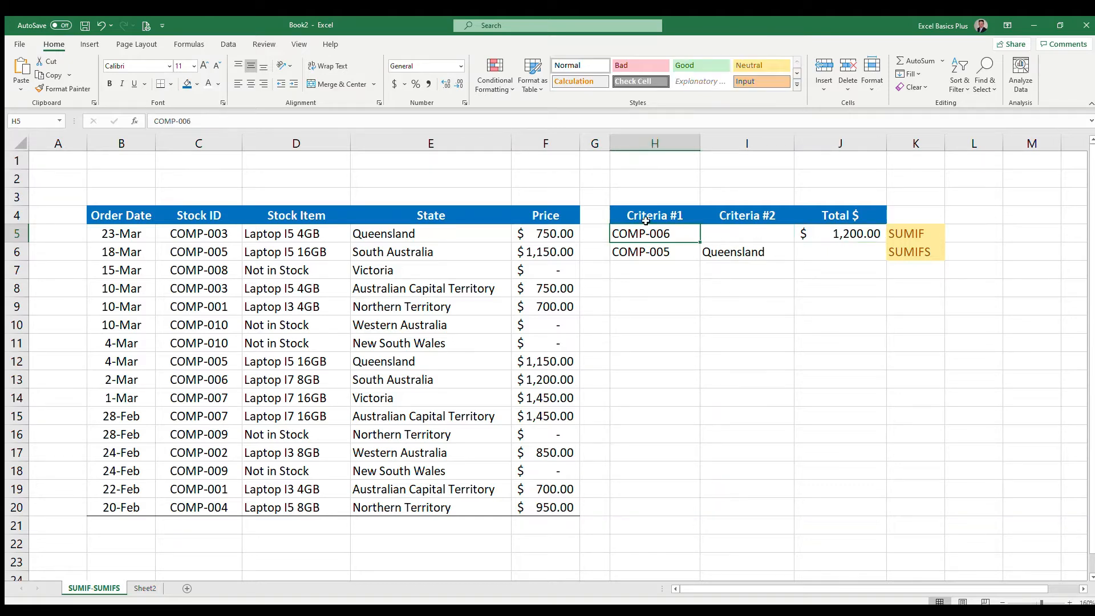
pyautogui.click(209, 123)
pyautogui.press('BackSpace')
pyautogui.write('7')
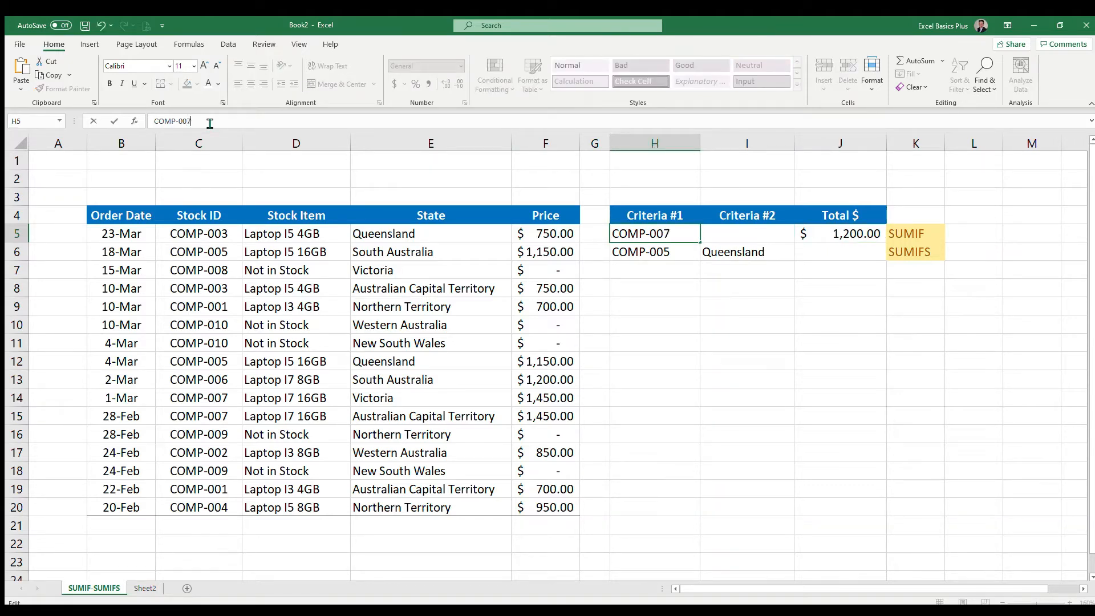
pyautogui.press('Return')
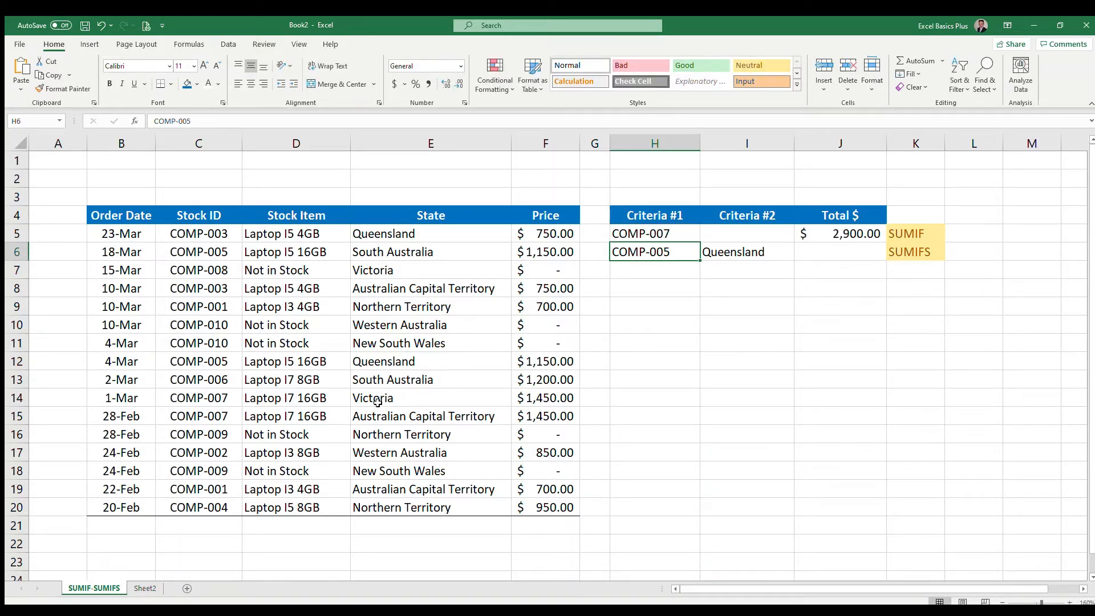
pyautogui.click(437, 398)
pyautogui.click(456, 415)
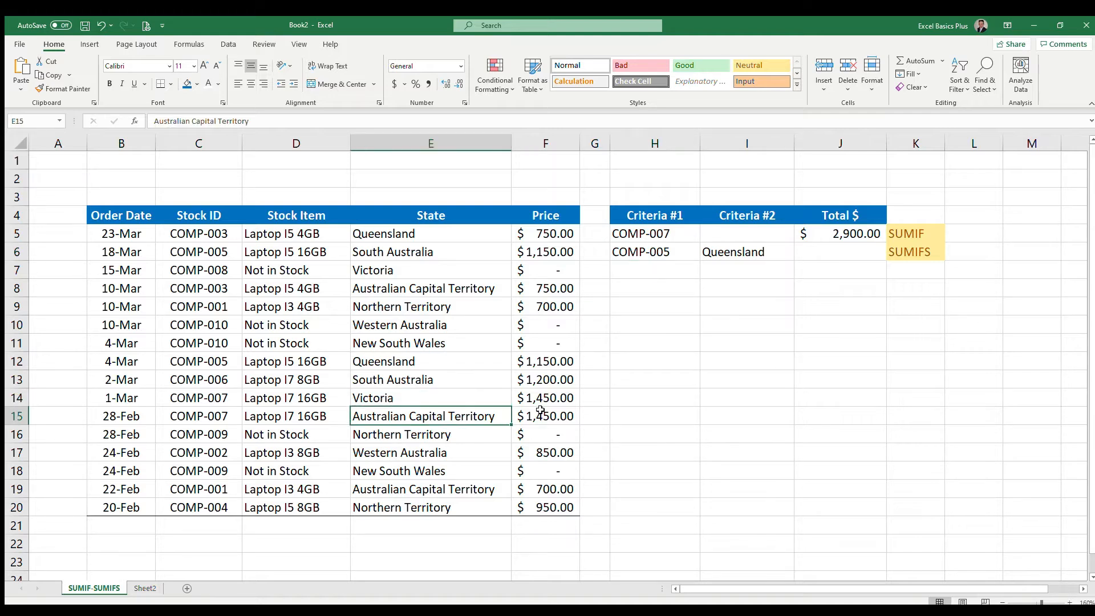
pyautogui.click(554, 400)
pyautogui.click(561, 416)
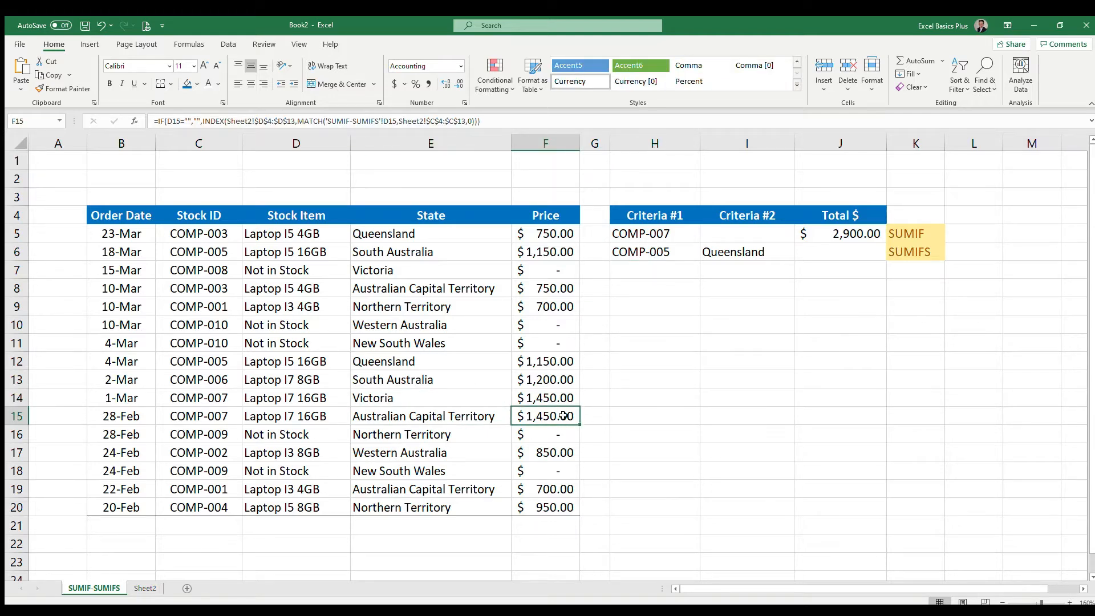
pyautogui.click(852, 234)
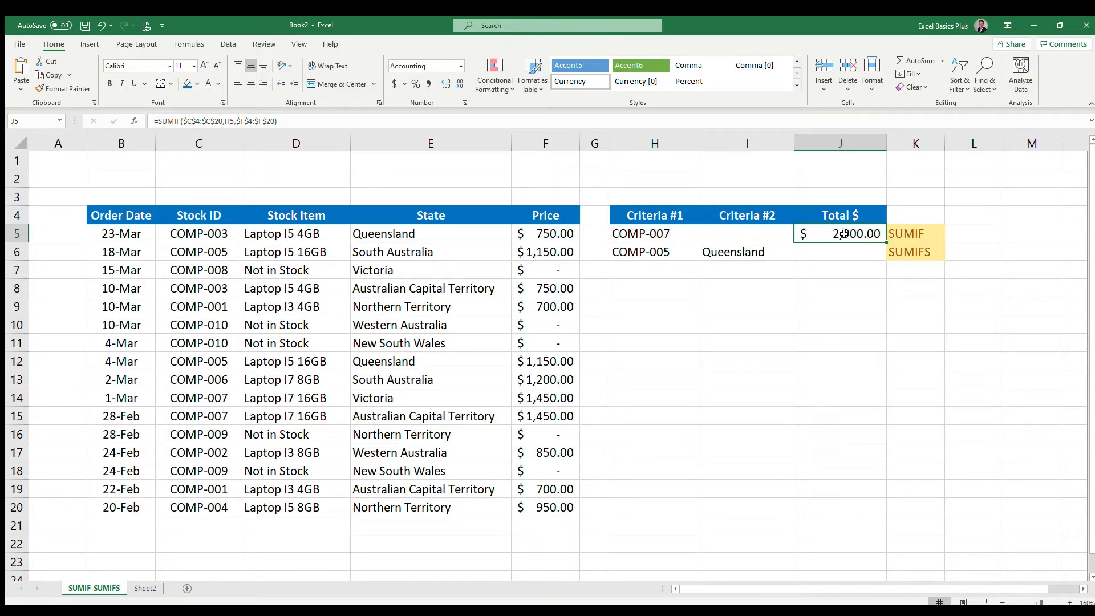
# Step: Begin a SUMIFS formula in J6 with the Price column as the absolute sum range $F$4:$F$20
pyautogui.click(847, 251)
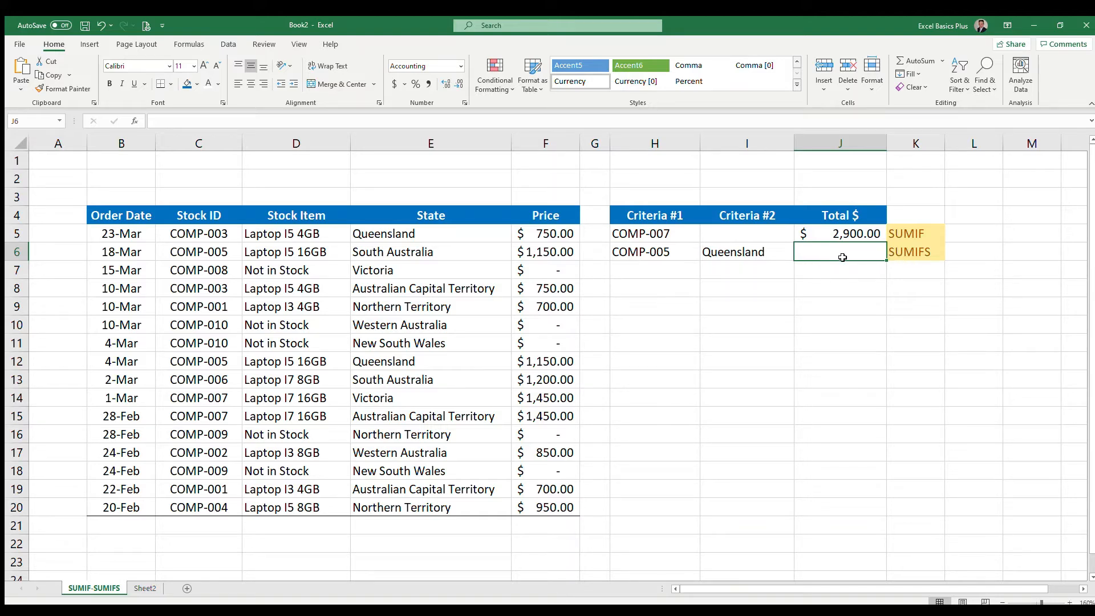
pyautogui.click(681, 252)
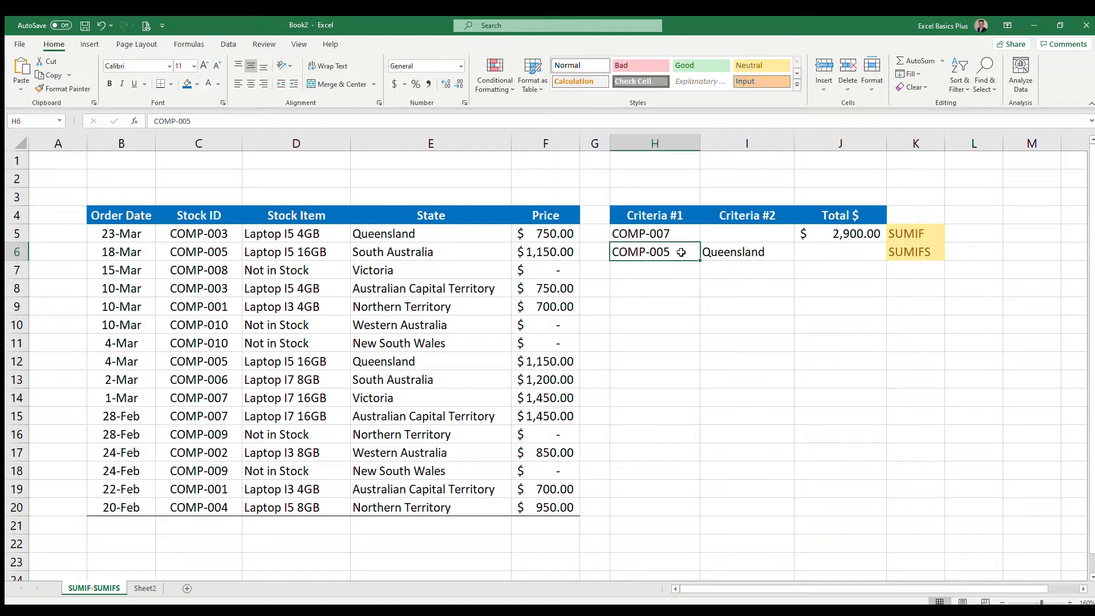
pyautogui.click(778, 250)
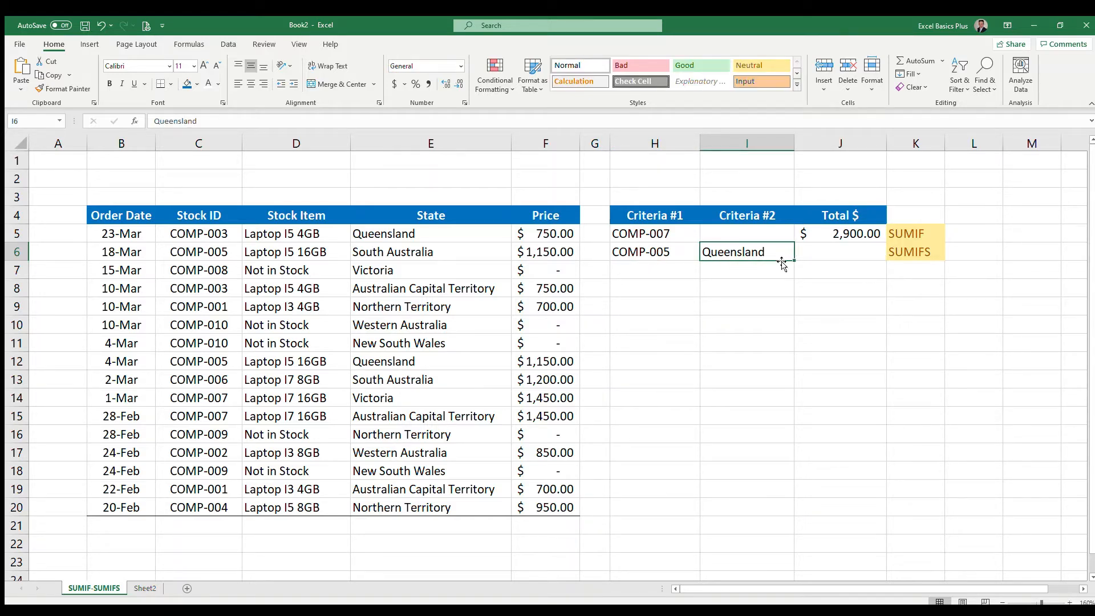
pyautogui.click(858, 252)
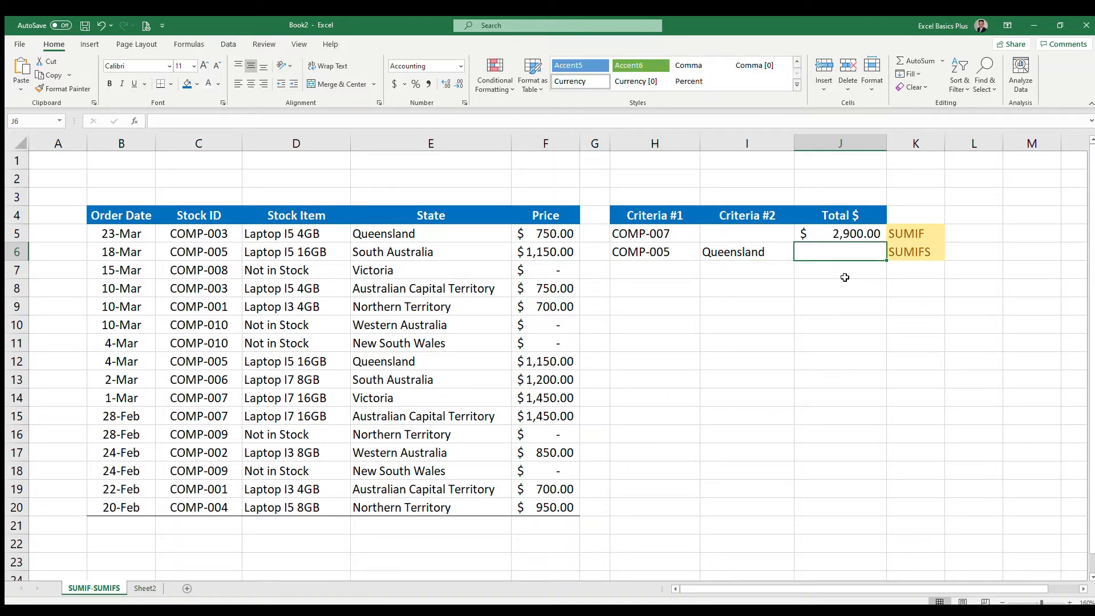
pyautogui.write('=sum')
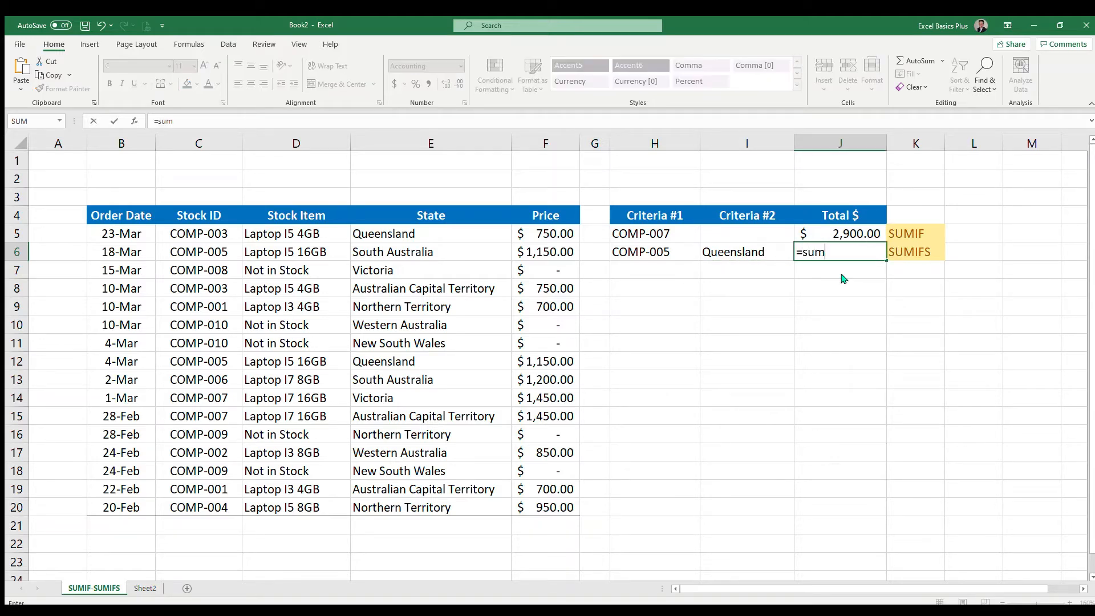
pyautogui.write('ifs(')
pyautogui.moveTo(556, 215); pyautogui.dragTo(553, 509)
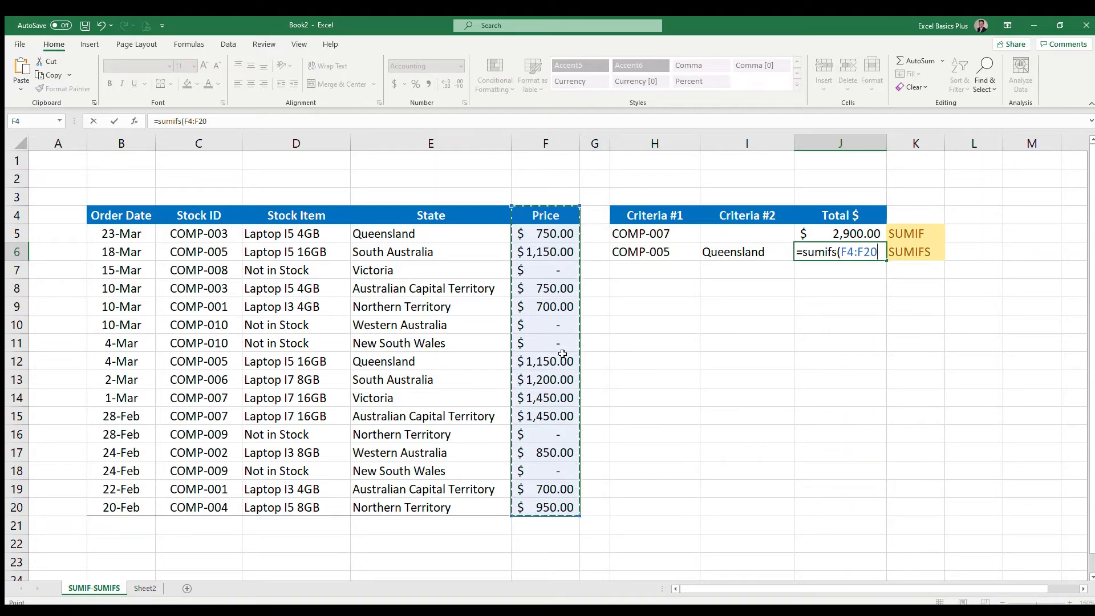
pyautogui.press('F4')
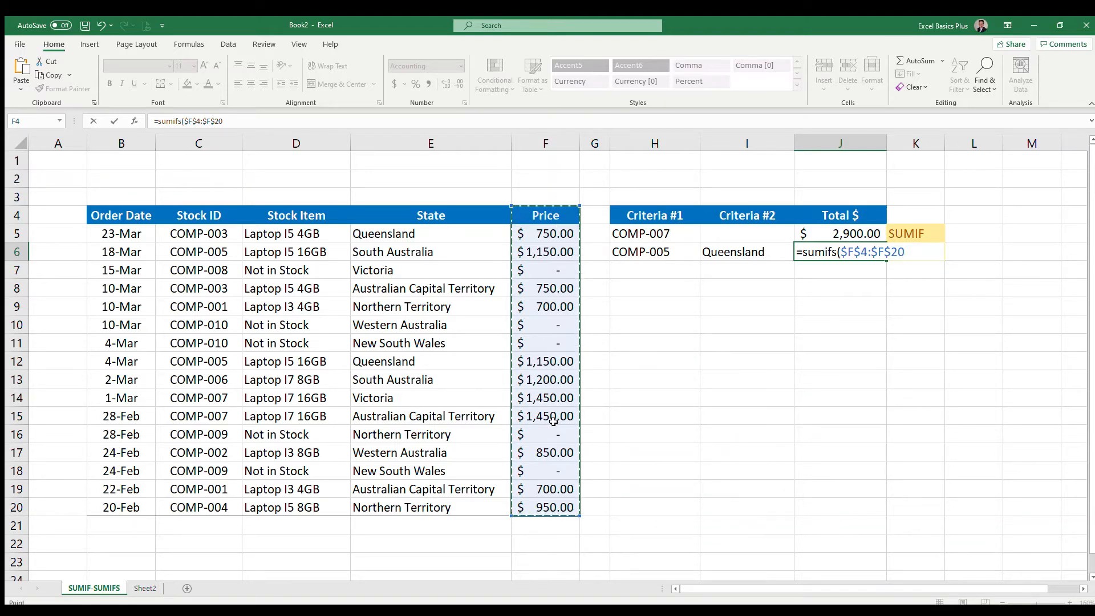
pyautogui.write(',')
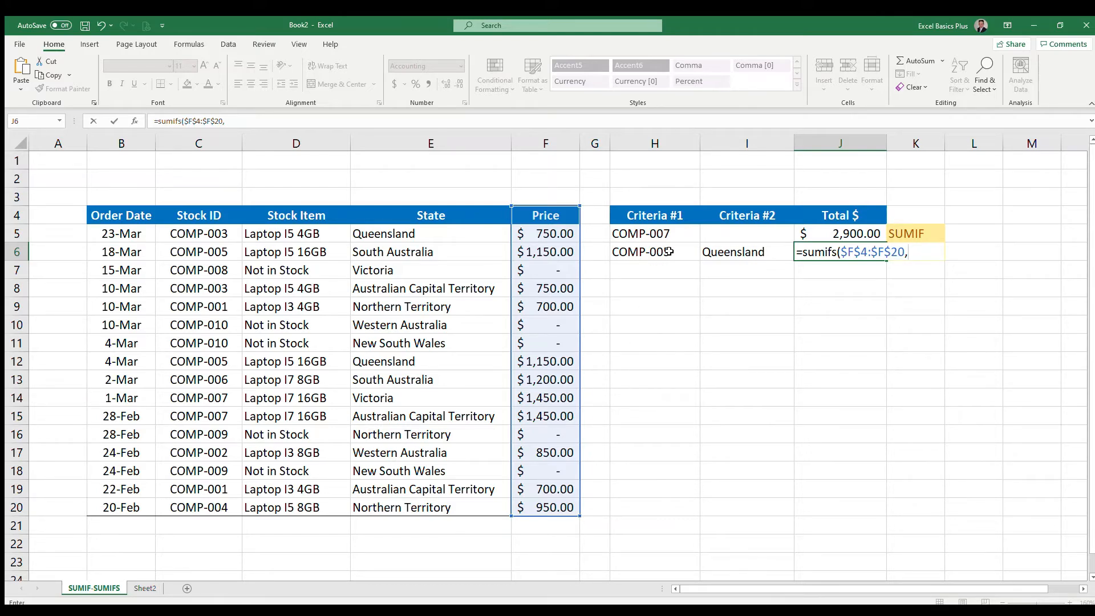
# Step: Add the Stock ID column $C$4:$C$20 as the first criteria range of the SUMIFS formula, with H6 as its criterion
pyautogui.moveTo(200, 214); pyautogui.dragTo(195, 503)
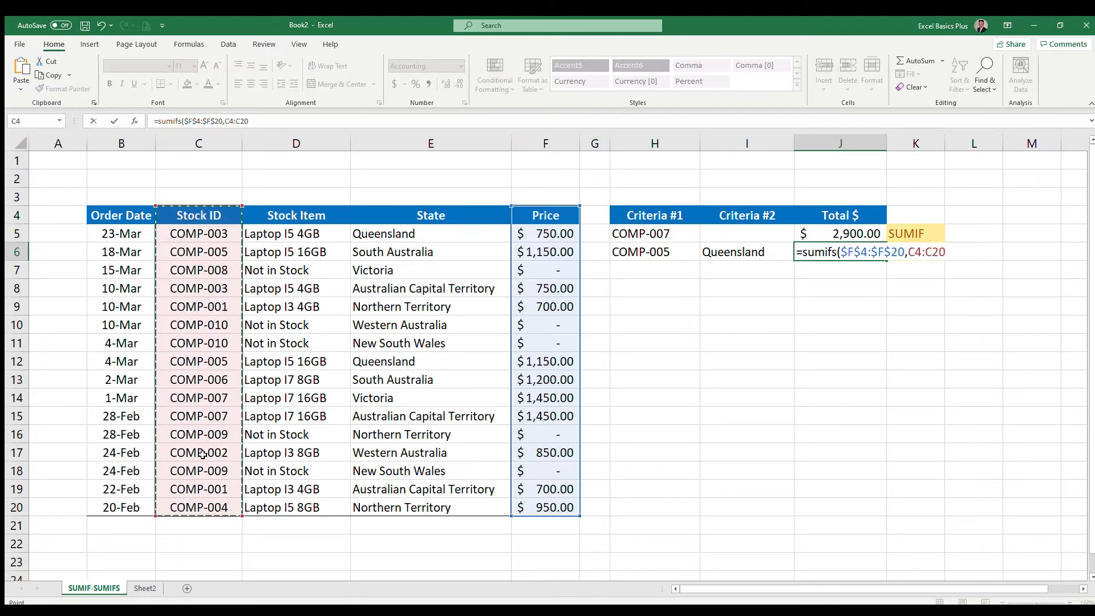
pyautogui.press('F4')
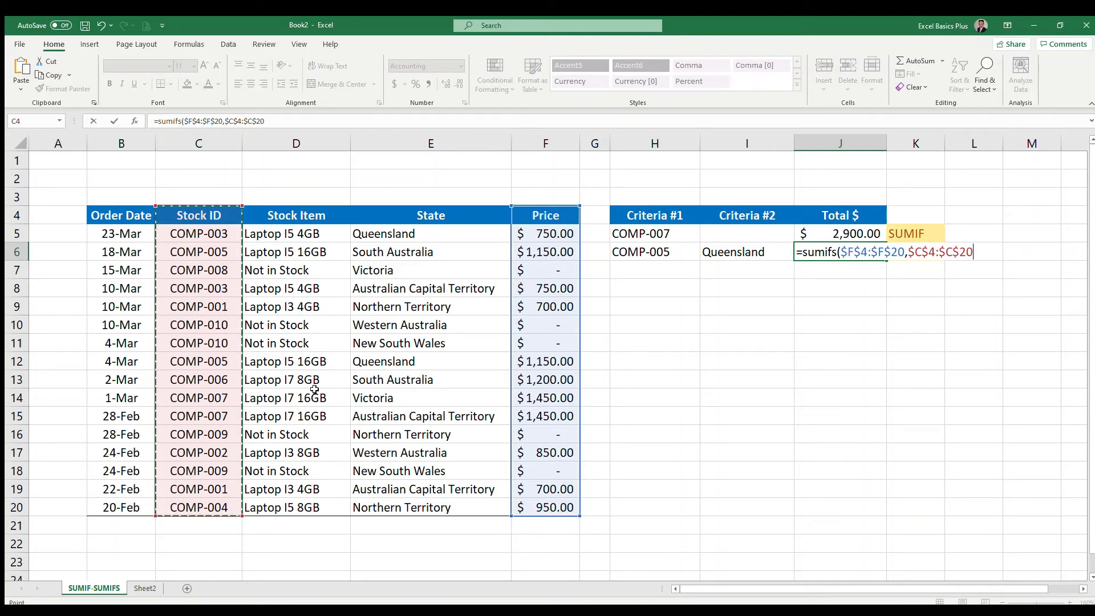
pyautogui.write(',')
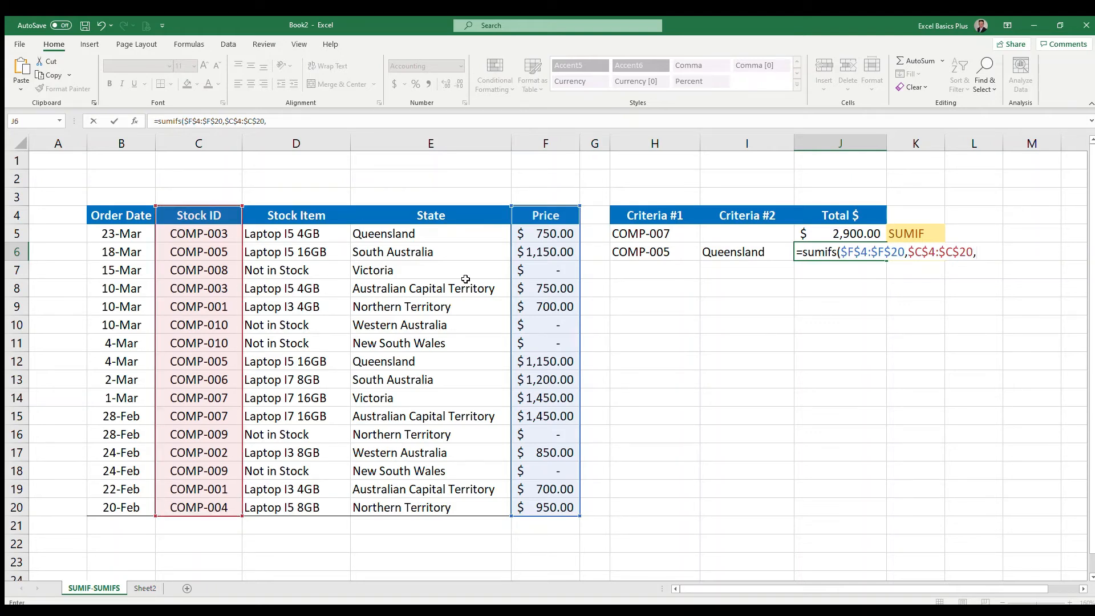
pyautogui.click(675, 251)
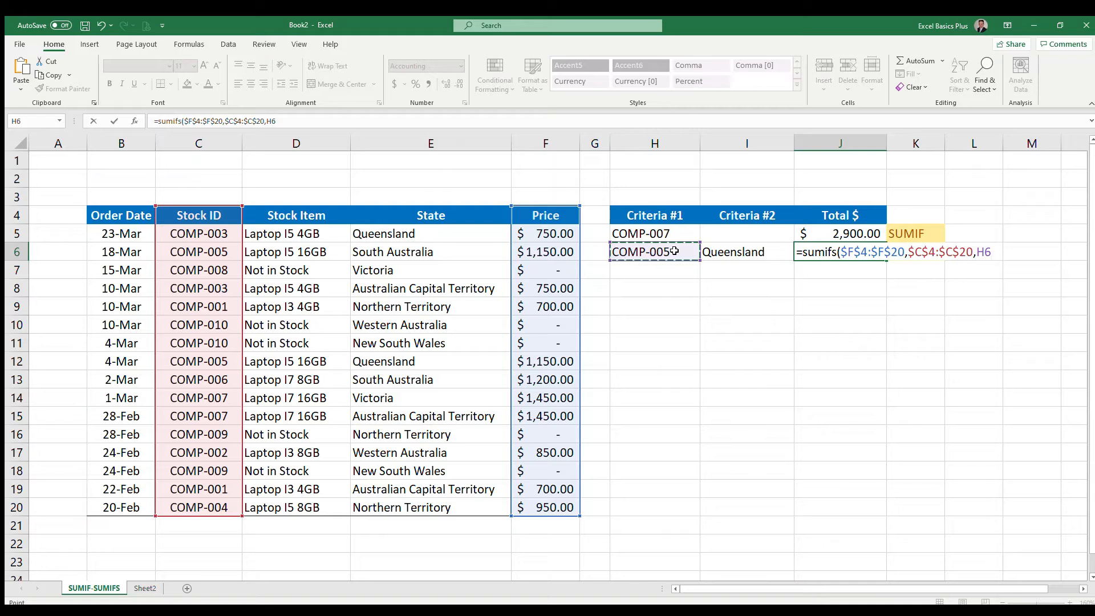
# Step: Add the State column $E$4:$E$20 as the second criteria range with I6 as its criterion, and complete the SUMIFS formula
pyautogui.write(',')
pyautogui.press('F2')
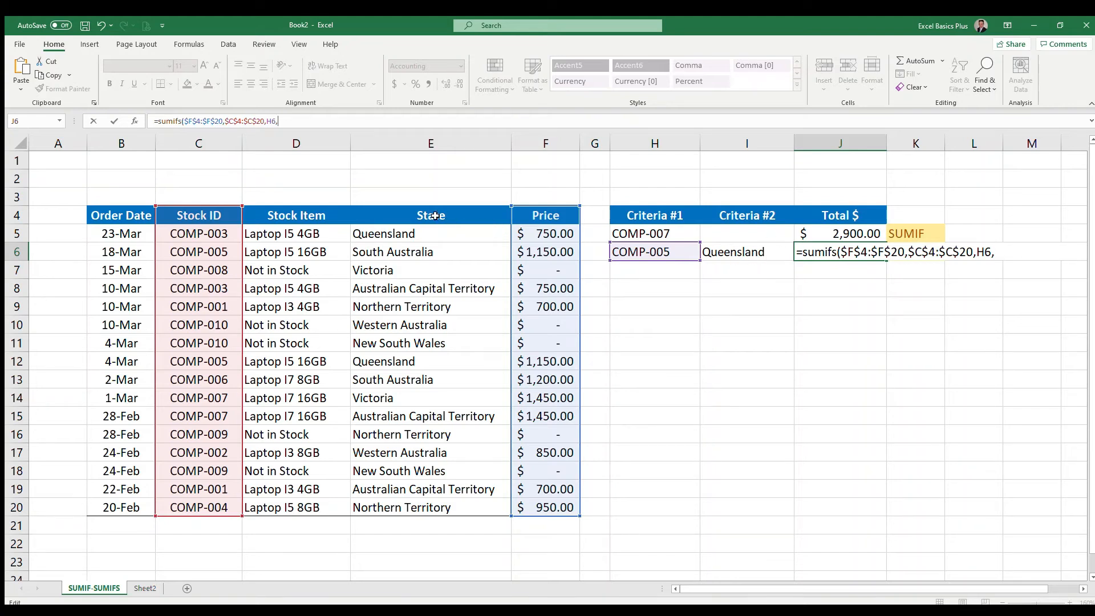
pyautogui.moveTo(435, 213); pyautogui.dragTo(445, 508)
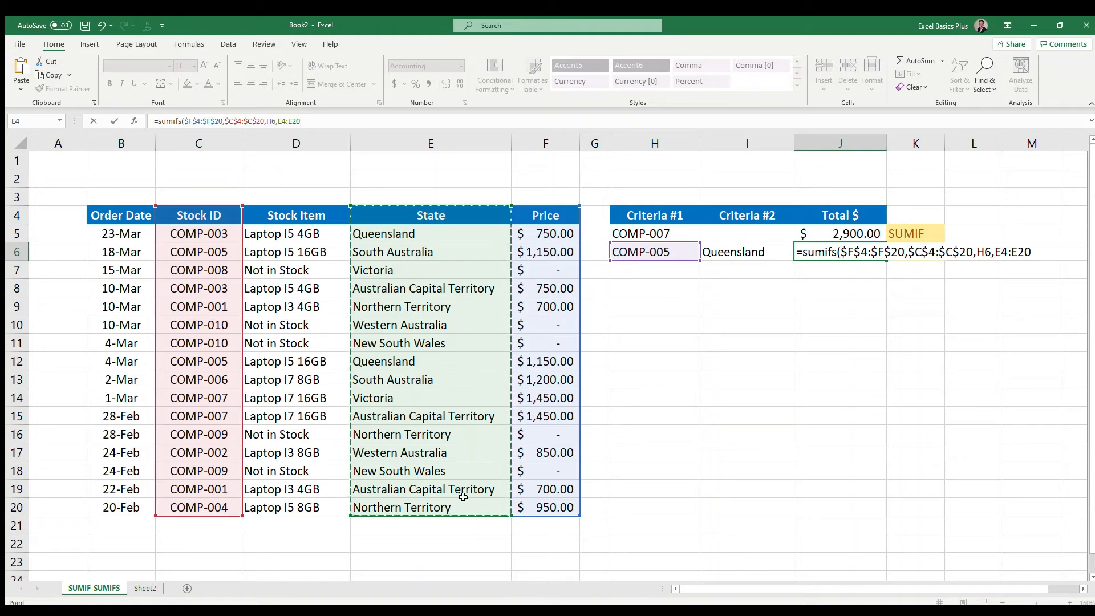
pyautogui.press('F4')
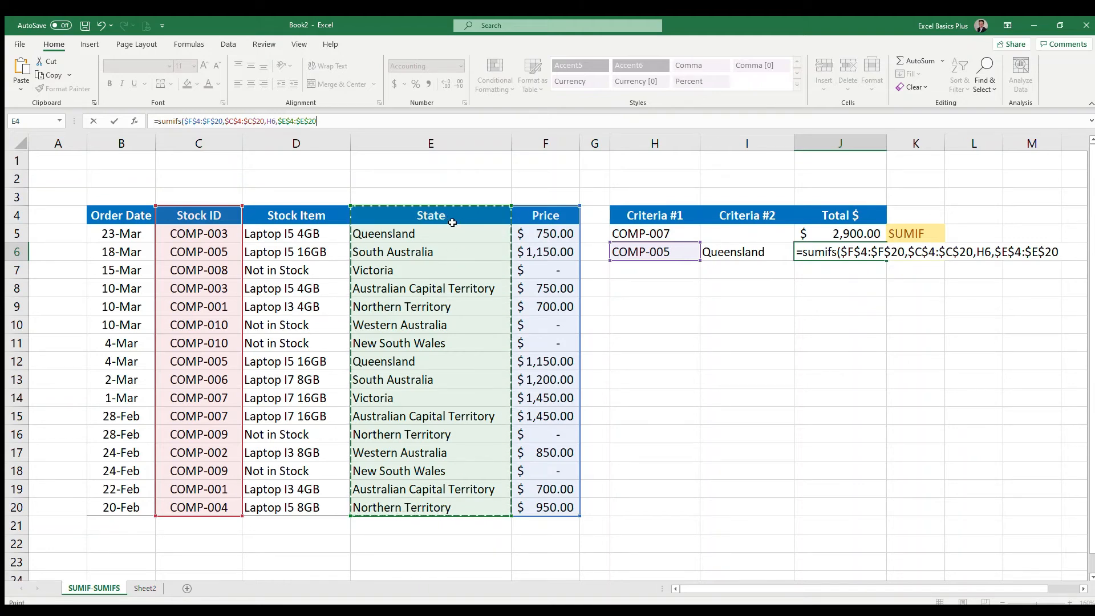
pyautogui.write(',')
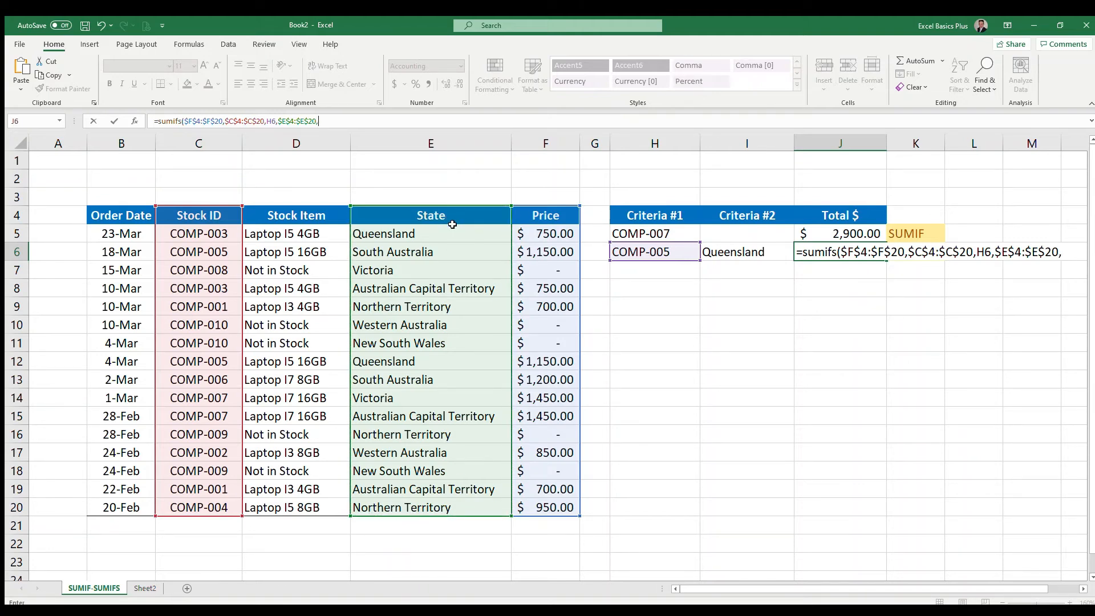
pyautogui.click(749, 251)
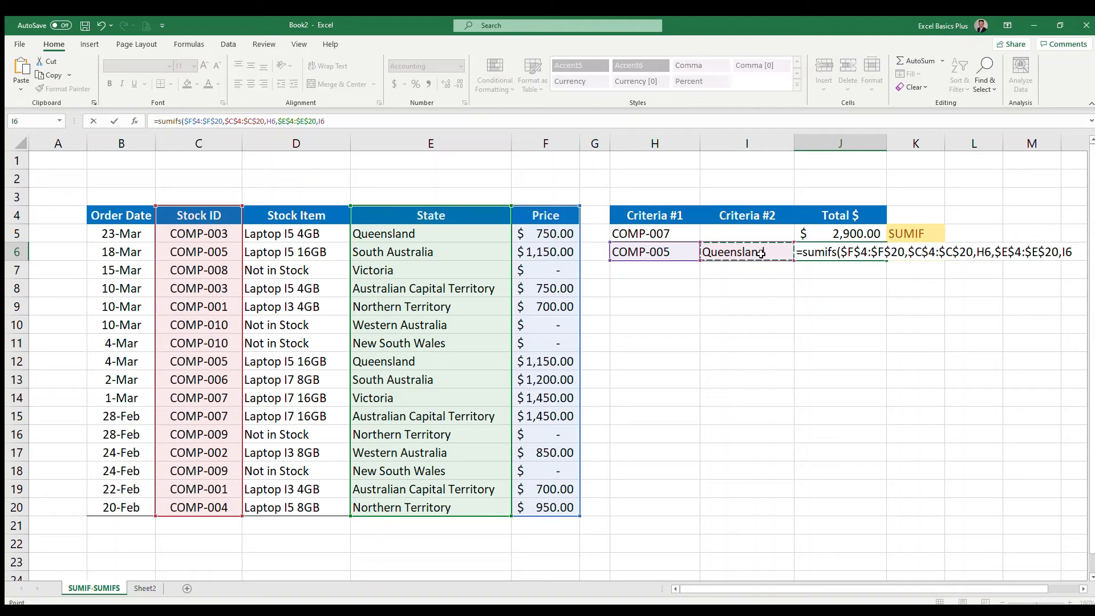
pyautogui.write(')')
pyautogui.press('Return')
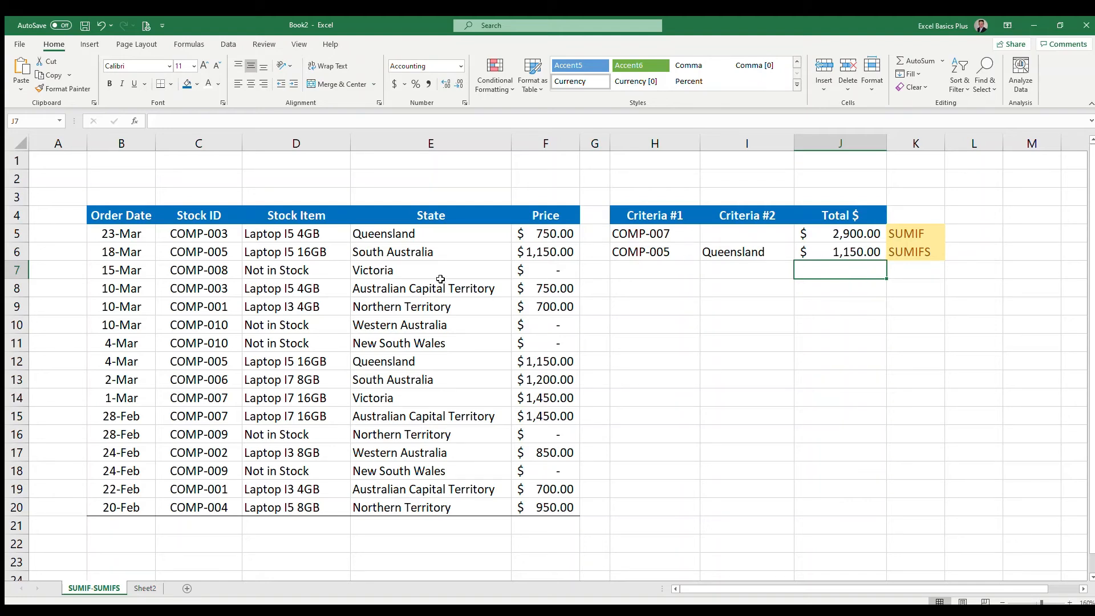
# Step: Highlight the two COMP-005 order rows, B6:F6 and B12:F12, with a light yellow fill
pyautogui.click(212, 252)
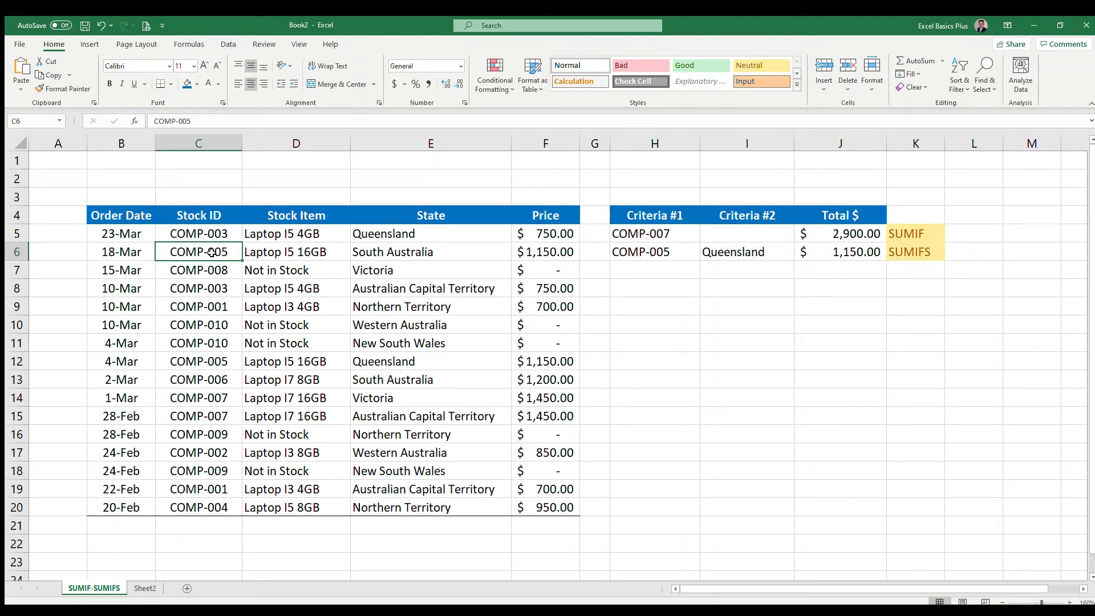
pyautogui.moveTo(126, 251); pyautogui.dragTo(514, 235)
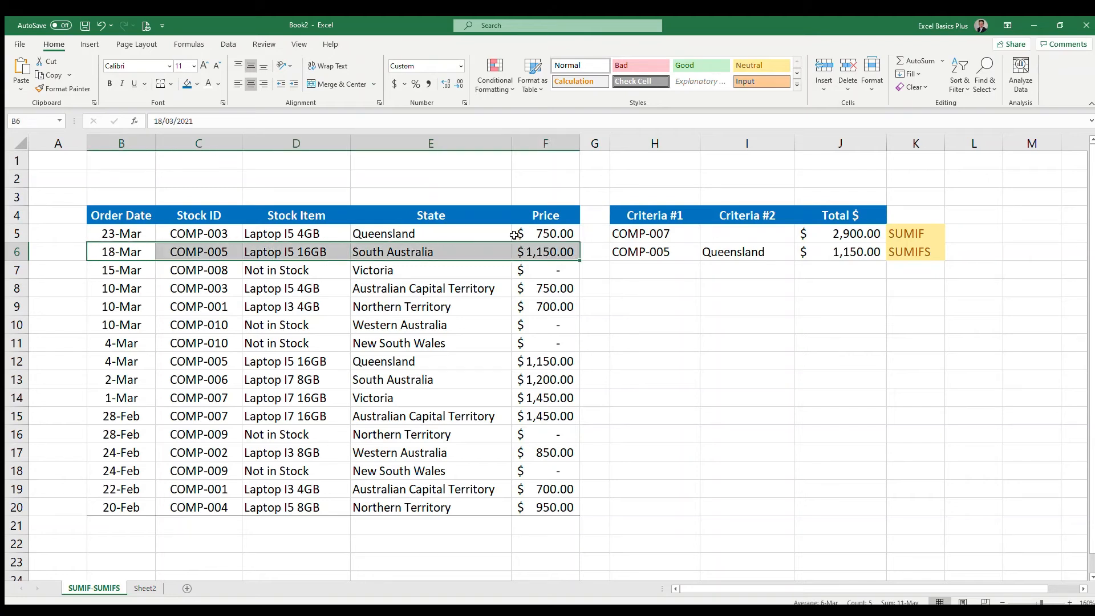
pyautogui.click(188, 84)
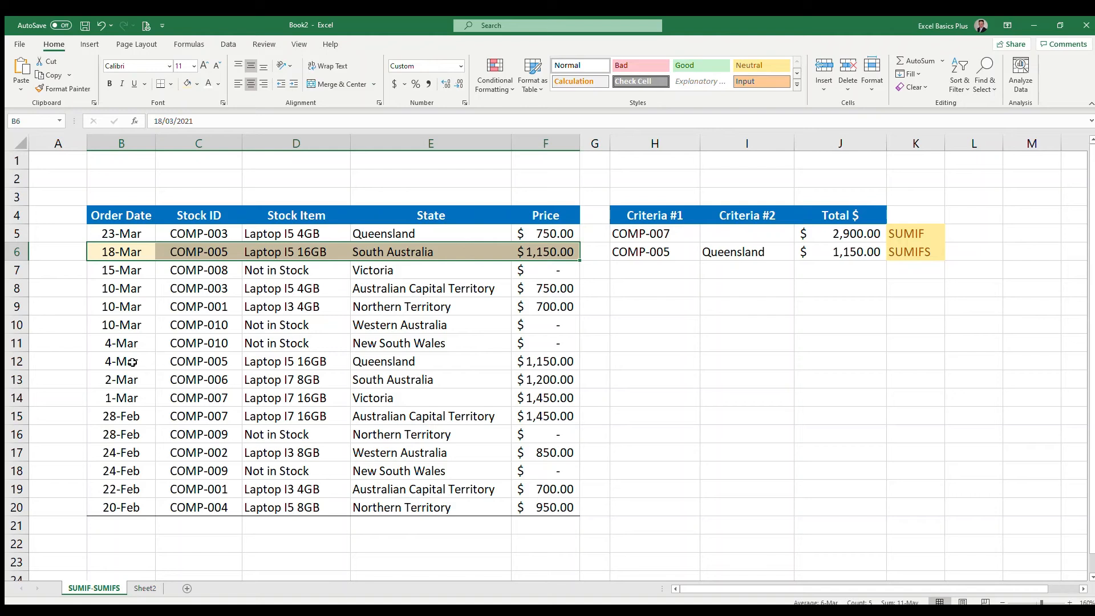
pyautogui.moveTo(122, 361); pyautogui.dragTo(565, 365)
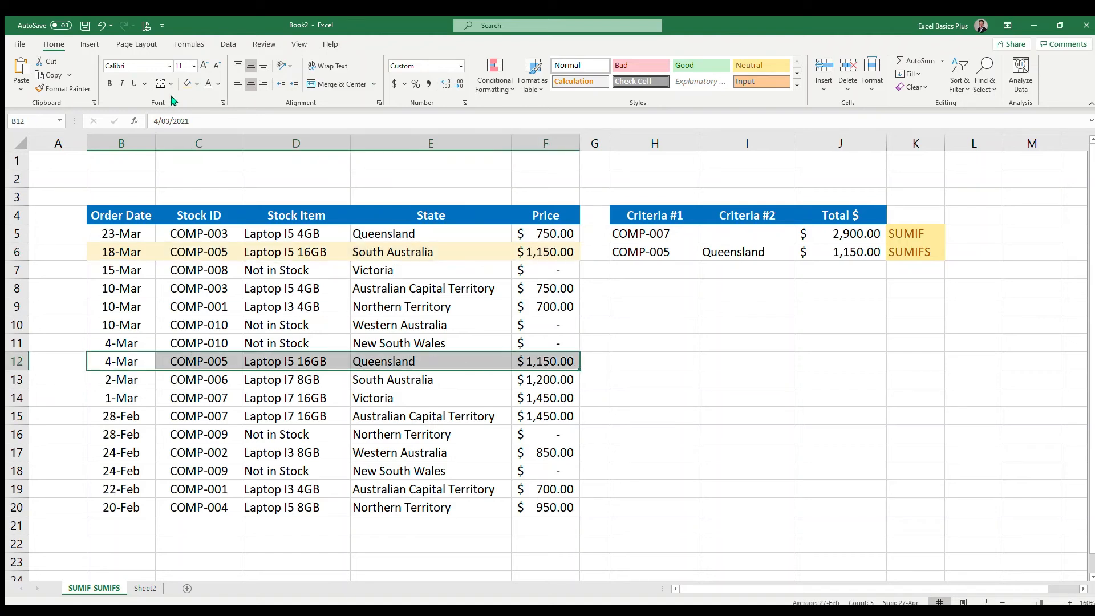
pyautogui.click(188, 84)
pyautogui.click(479, 377)
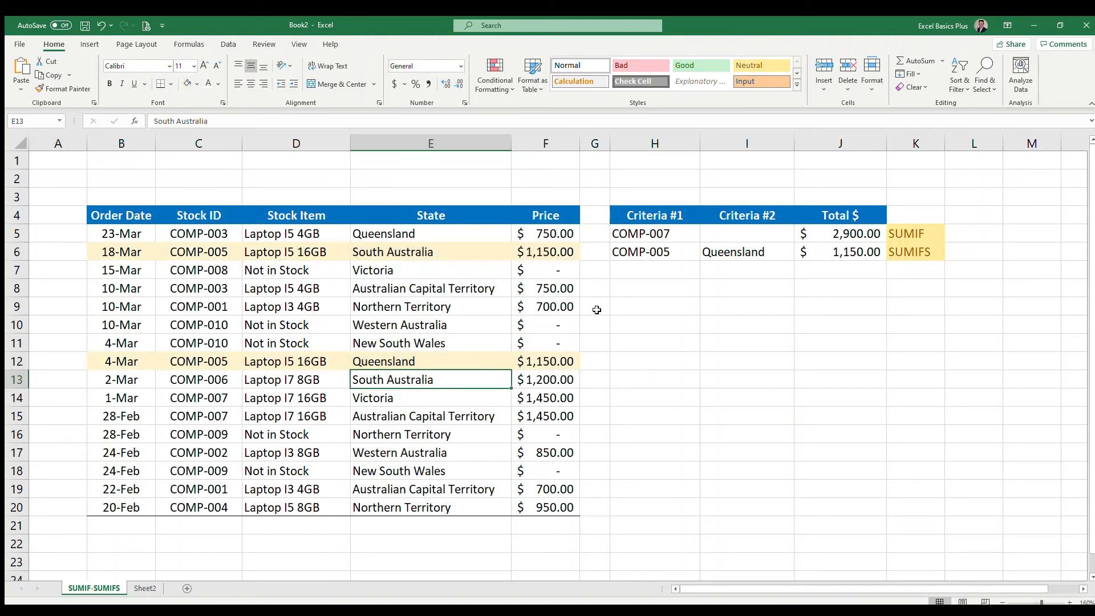
# Step: Compare the SUMIFS criteria in H6 and I6 and the total in J6 with the Queensland COMP-005 order row
pyautogui.click(673, 254)
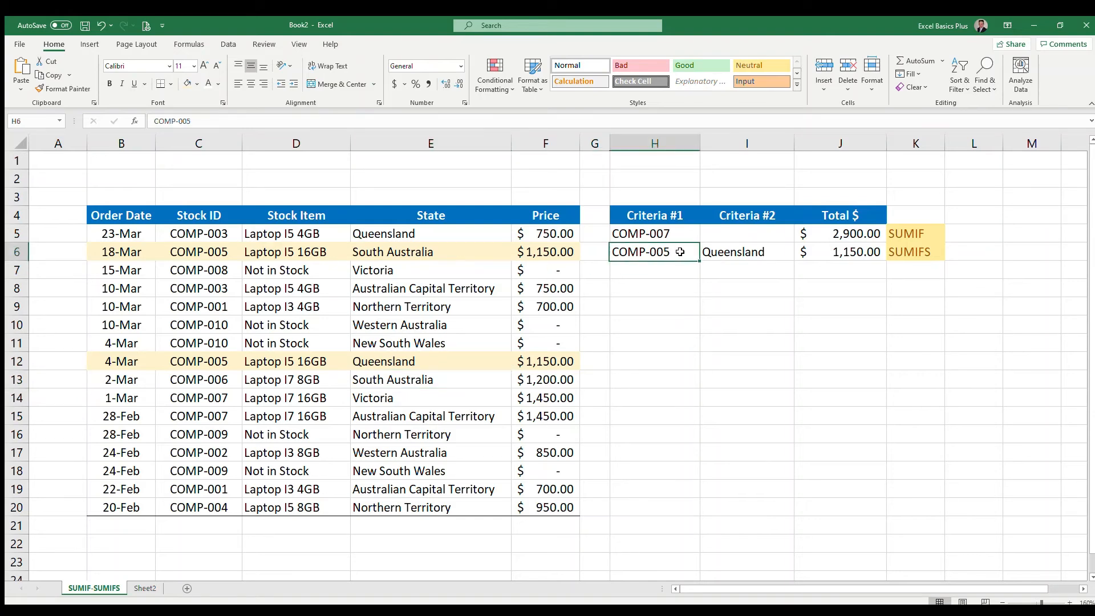
pyautogui.click(769, 252)
pyautogui.click(399, 363)
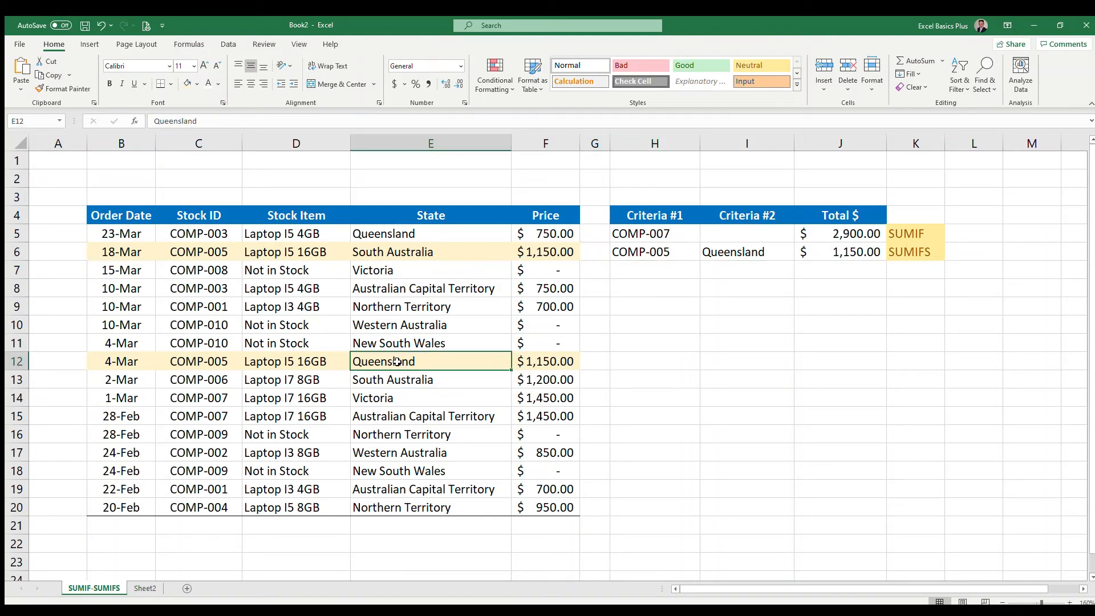
pyautogui.click(200, 360)
pyautogui.click(547, 358)
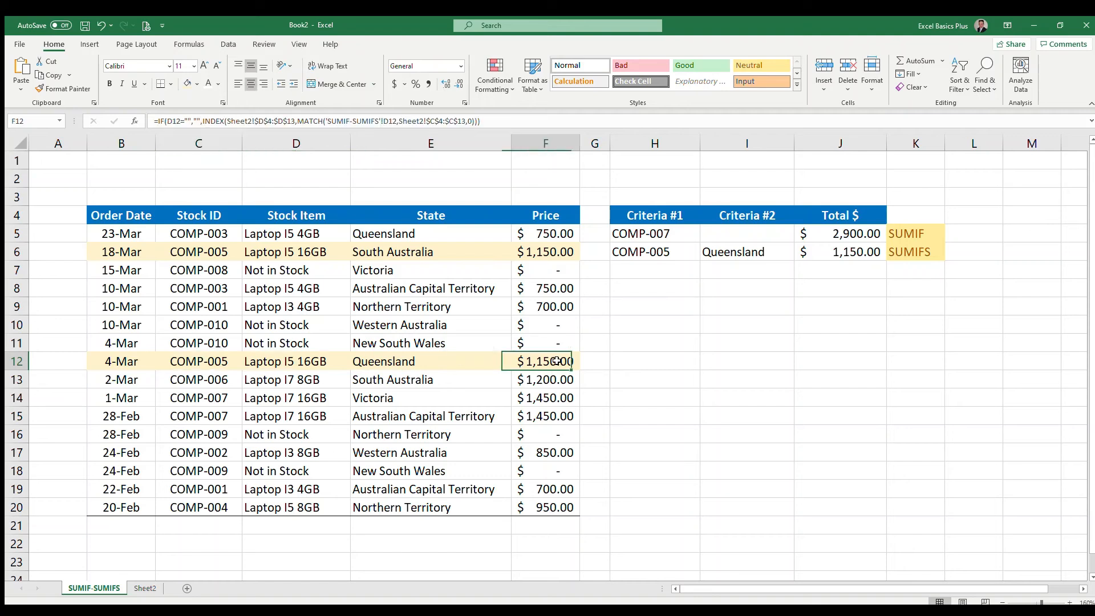
pyautogui.click(870, 255)
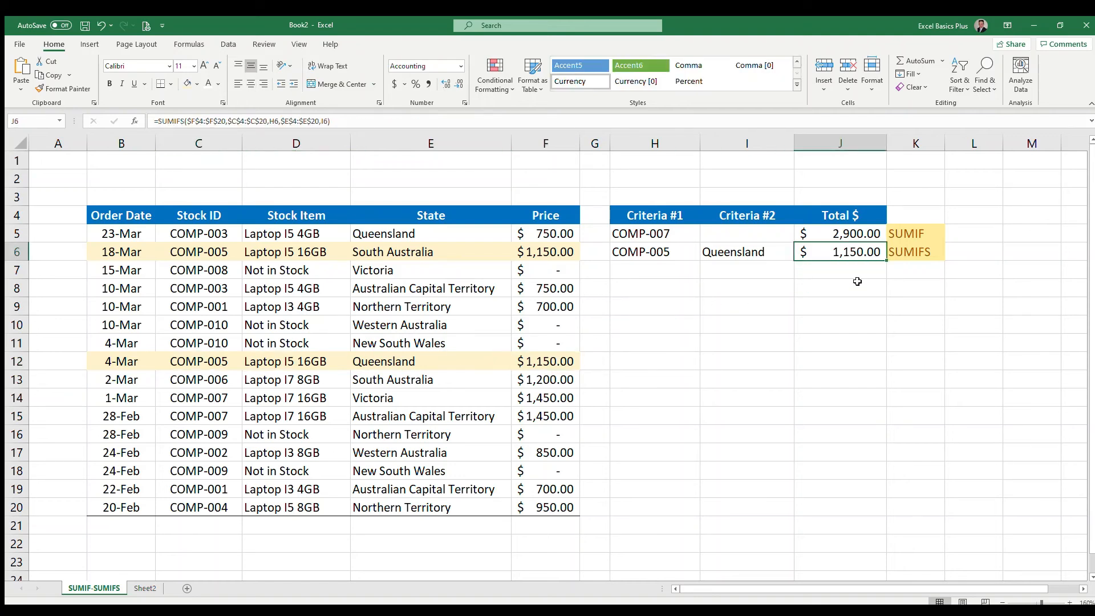
# Step: Set the stock ID in H6 to COMP-007 and compare the SUMIFS total with the SUMIF total in J5
pyautogui.click(649, 251)
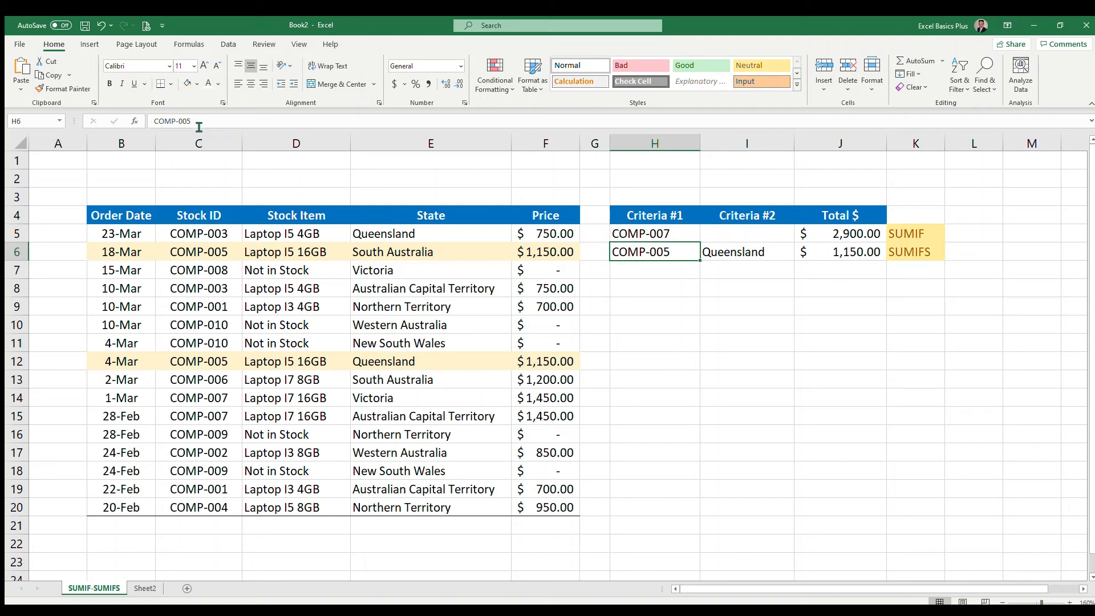
pyautogui.click(281, 119)
pyautogui.press('BackSpace')
pyautogui.write('7')
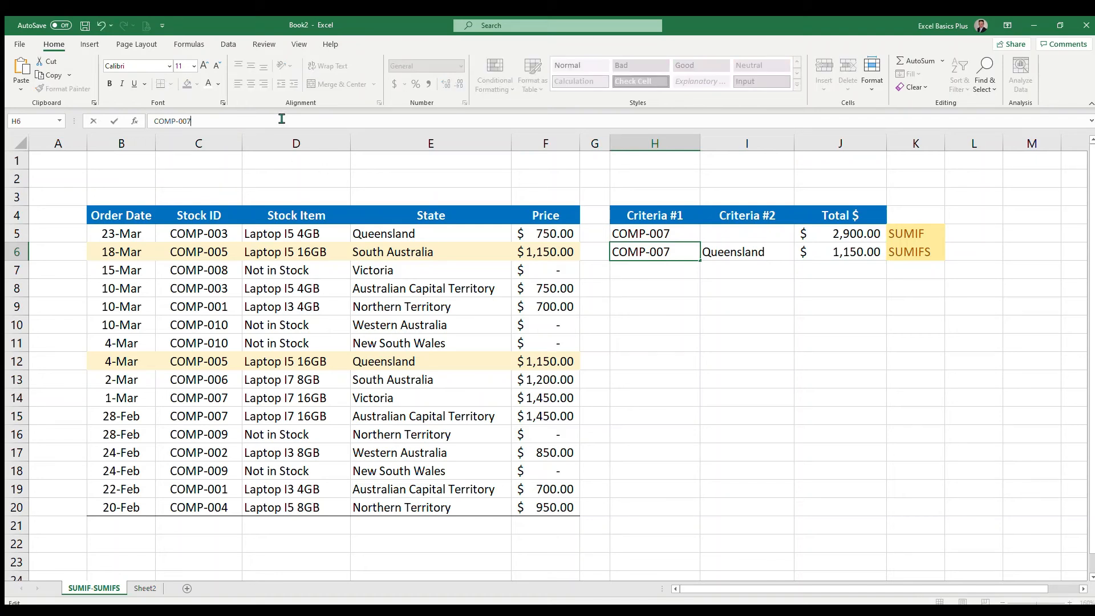
pyautogui.press('Return')
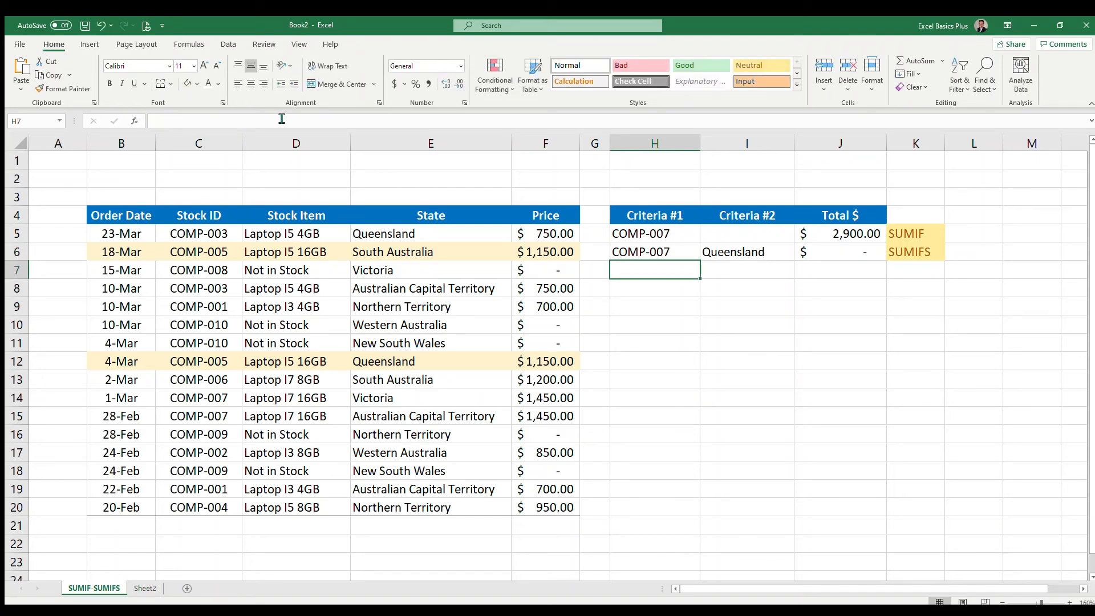
pyautogui.click(852, 254)
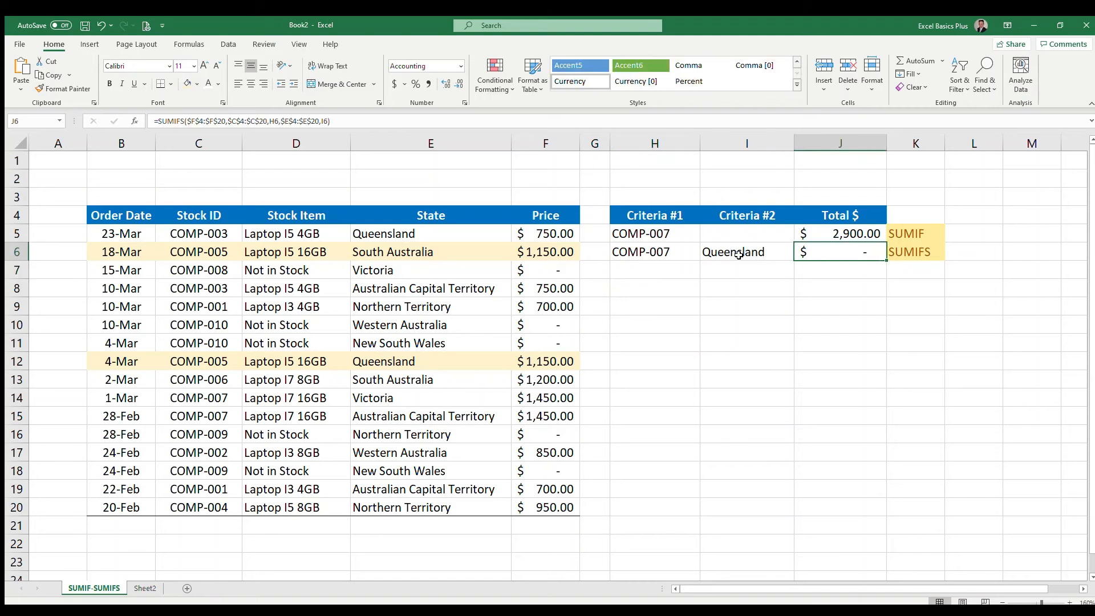
pyautogui.click(674, 234)
pyautogui.click(858, 233)
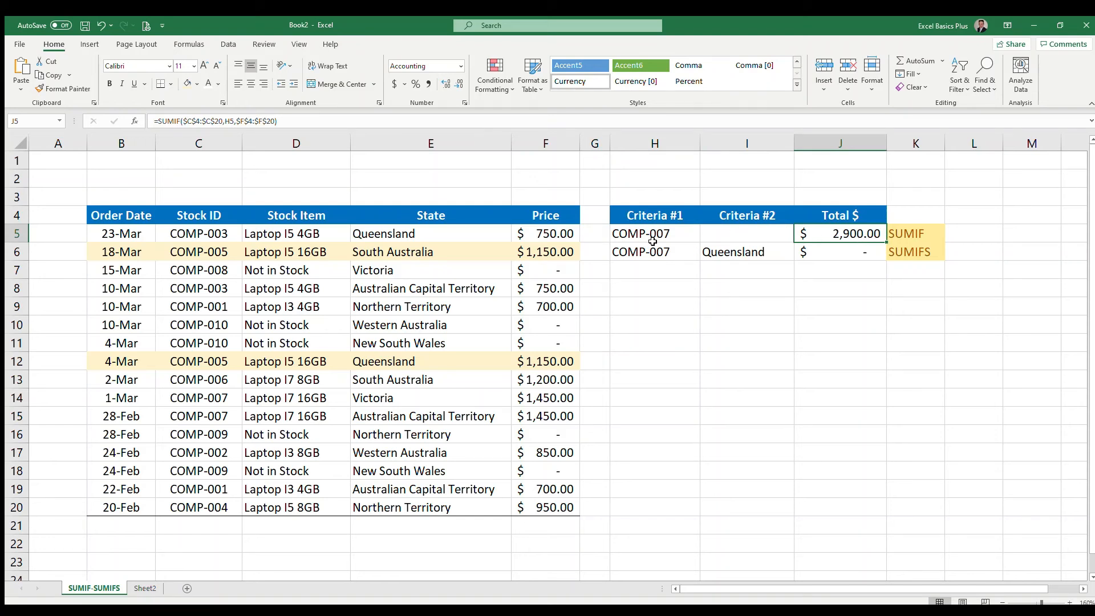
pyautogui.click(692, 239)
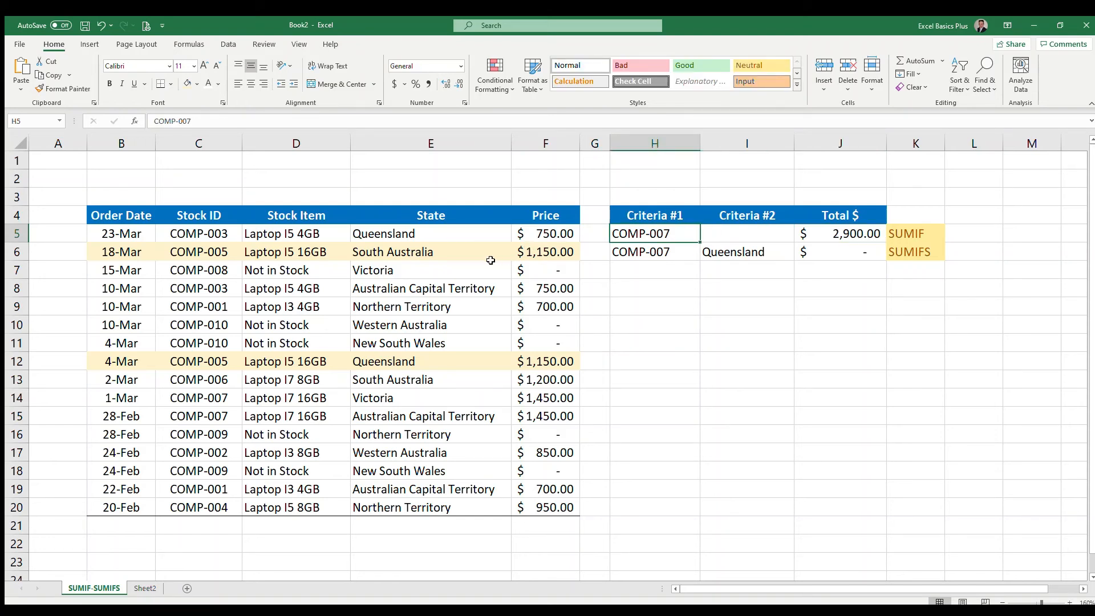
# Step: Highlight the two COMP-007 order rows in B14:F15 with the light yellow fill and check their states
pyautogui.moveTo(134, 398); pyautogui.dragTo(535, 412)
pyautogui.click(188, 84)
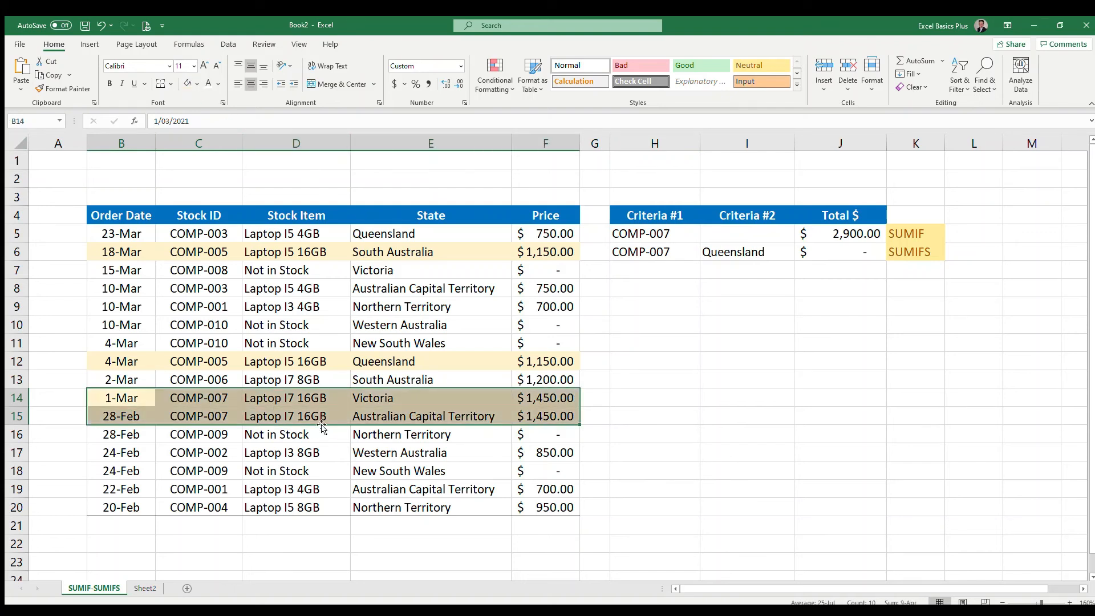
pyautogui.click(424, 437)
pyautogui.click(414, 397)
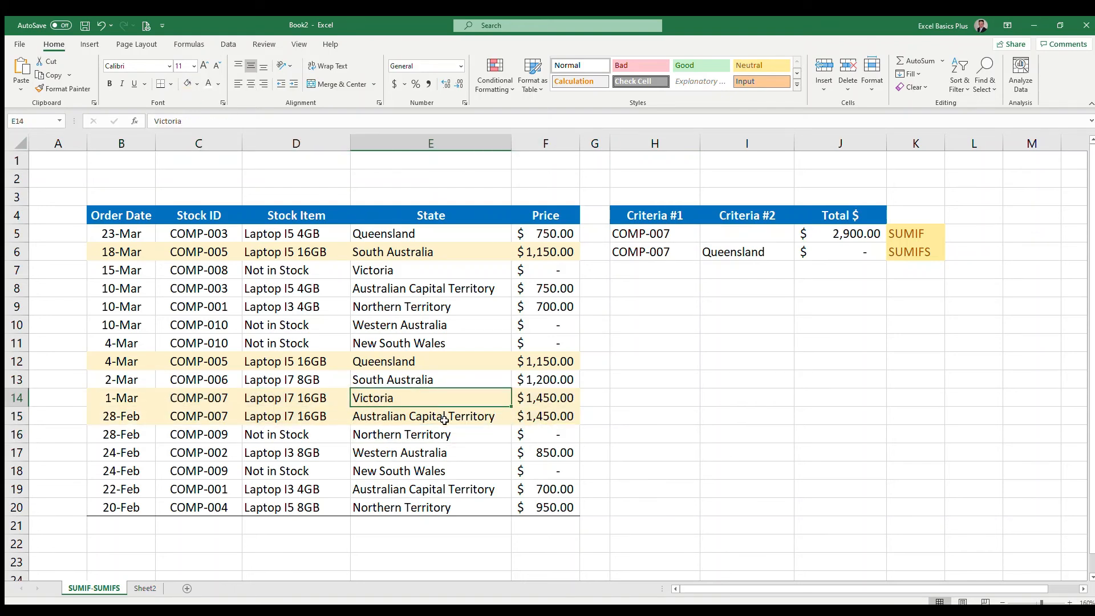
pyautogui.click(438, 417)
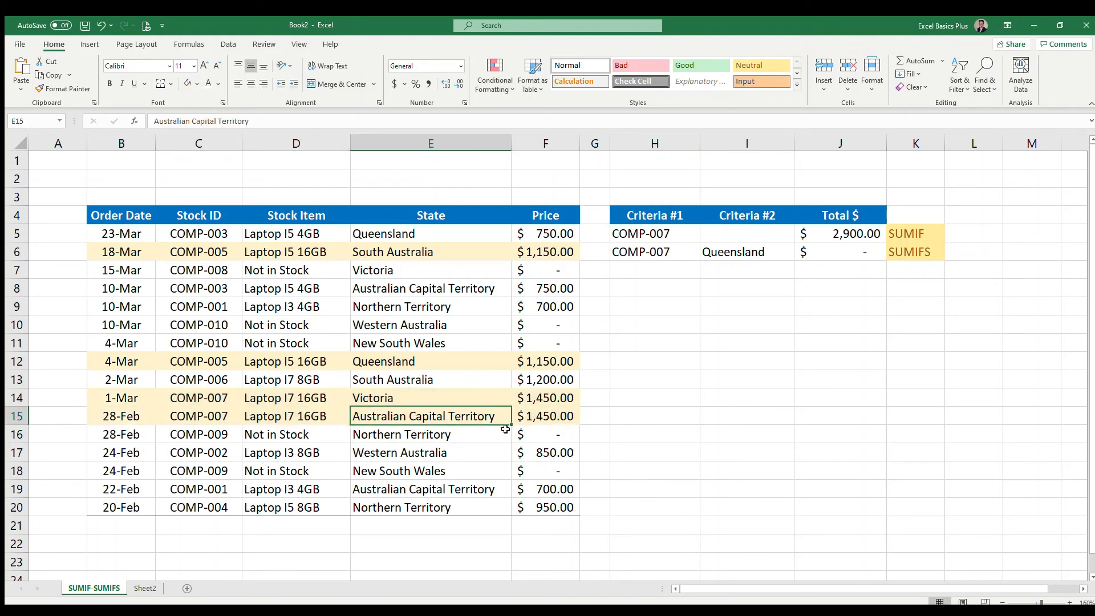
# Step: Set the state criterion in I6 to Victoria
pyautogui.click(743, 251)
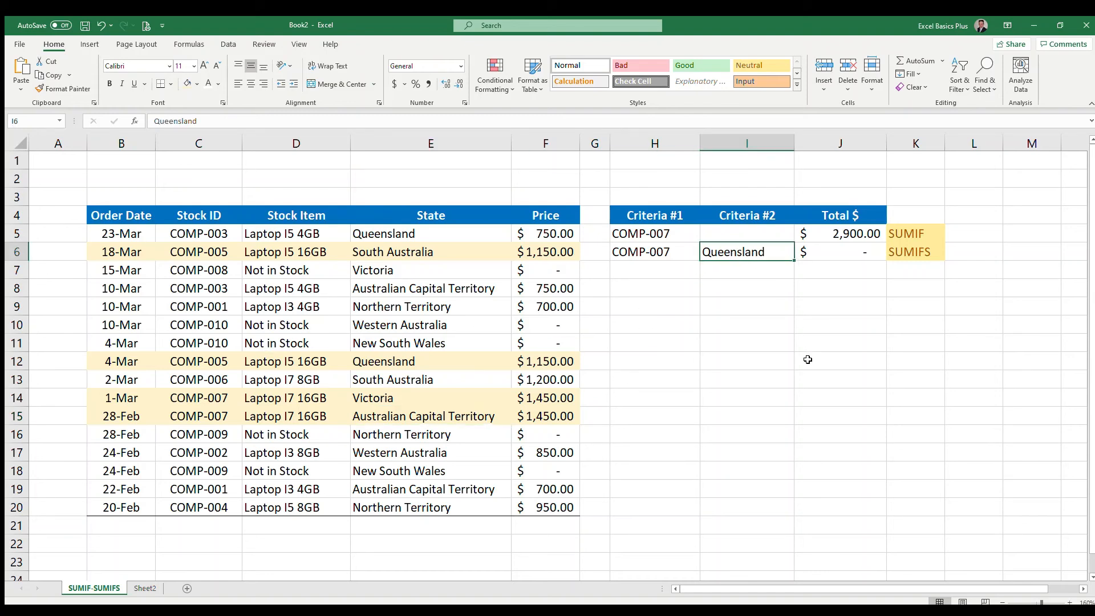
pyautogui.write('Victo')
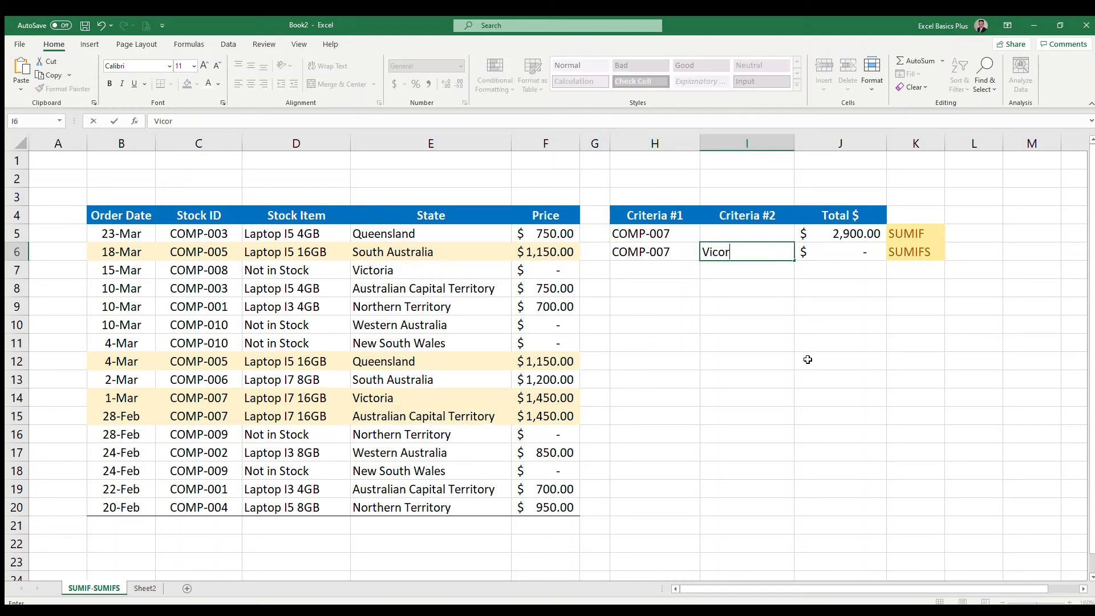
pyautogui.press('BackSpace')
pyautogui.press('BackSpace')
pyautogui.write('toria')
pyautogui.press('Return')
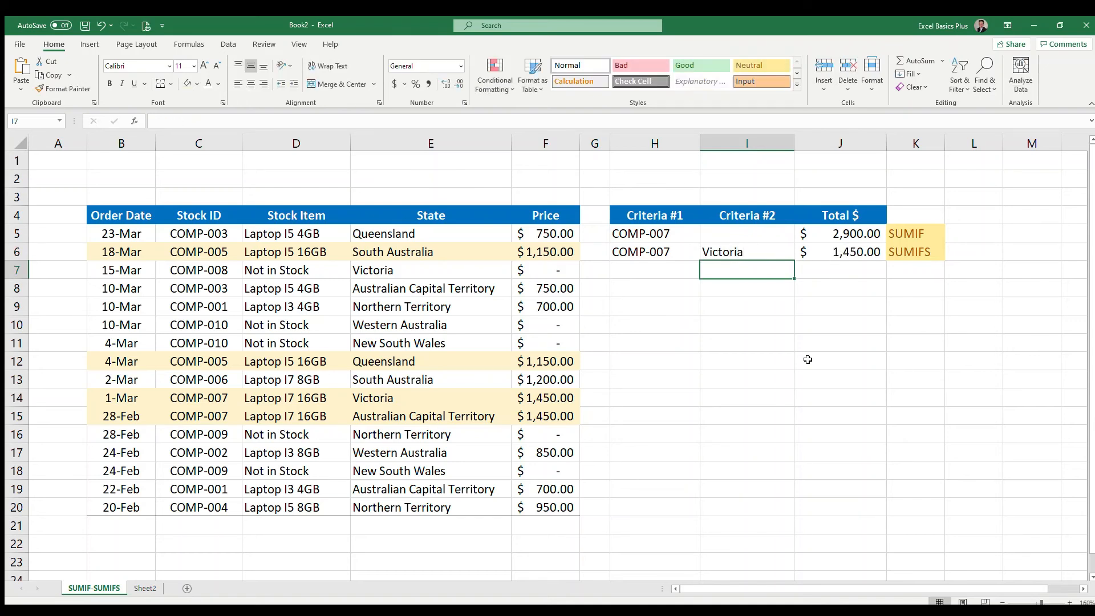
# Step: Compare the SUMIF total in J5 with the SUMIFS total in J6 and its state criterion
pyautogui.press('Up')
pyautogui.press('Right')
pyautogui.press('Up')
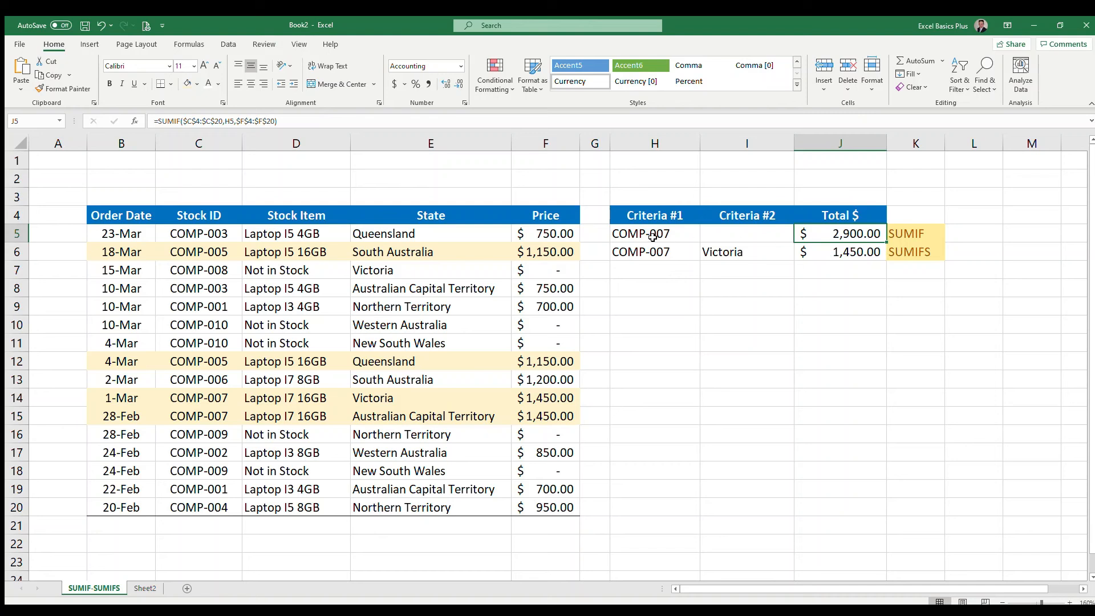
pyautogui.click(837, 254)
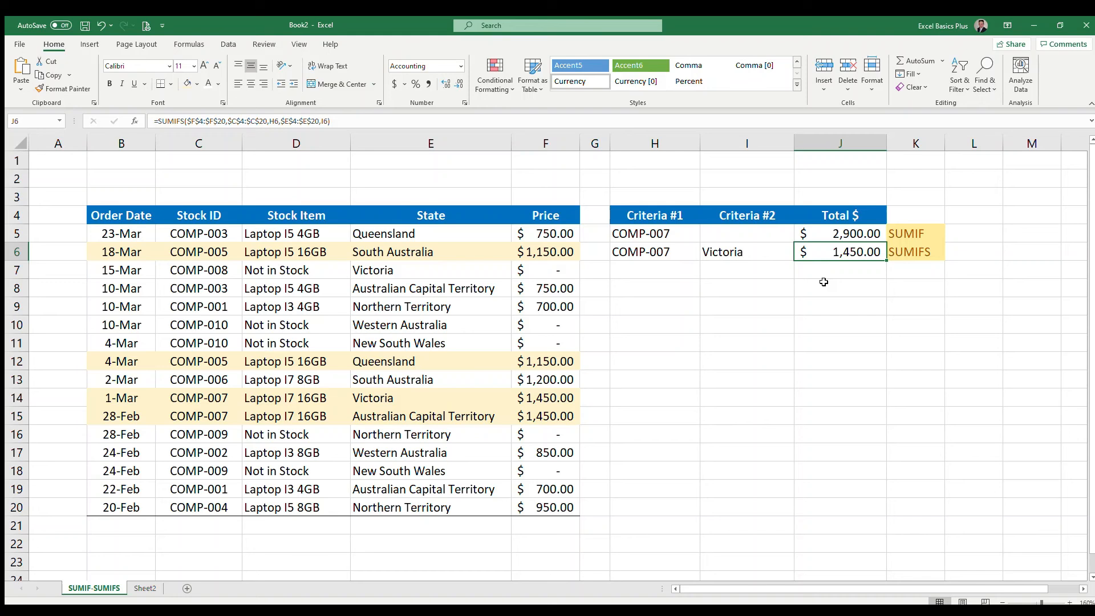
pyautogui.click(773, 252)
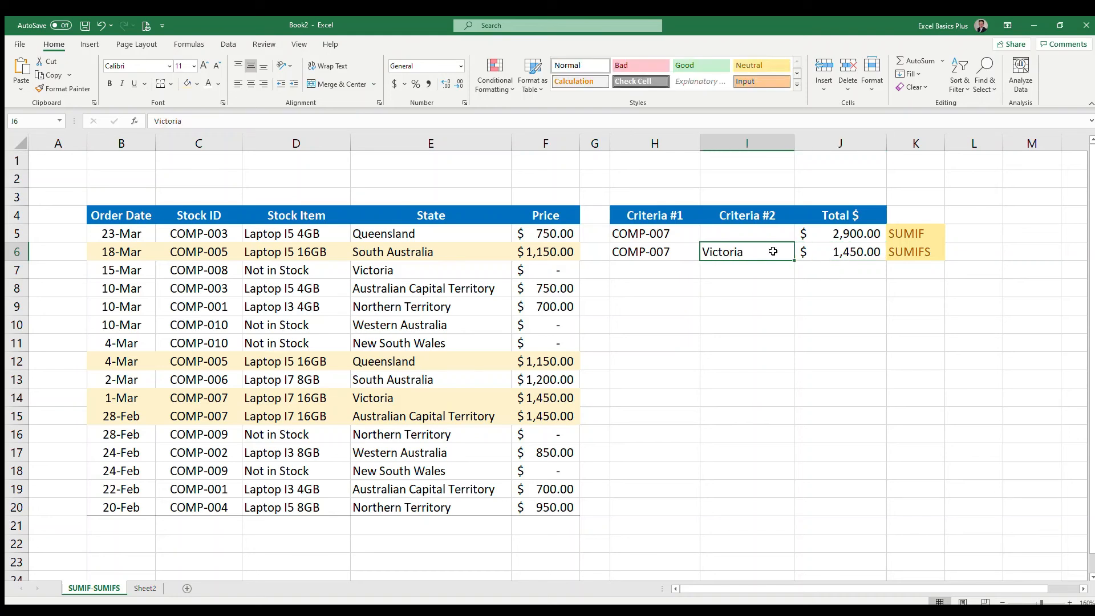
pyautogui.click(857, 253)
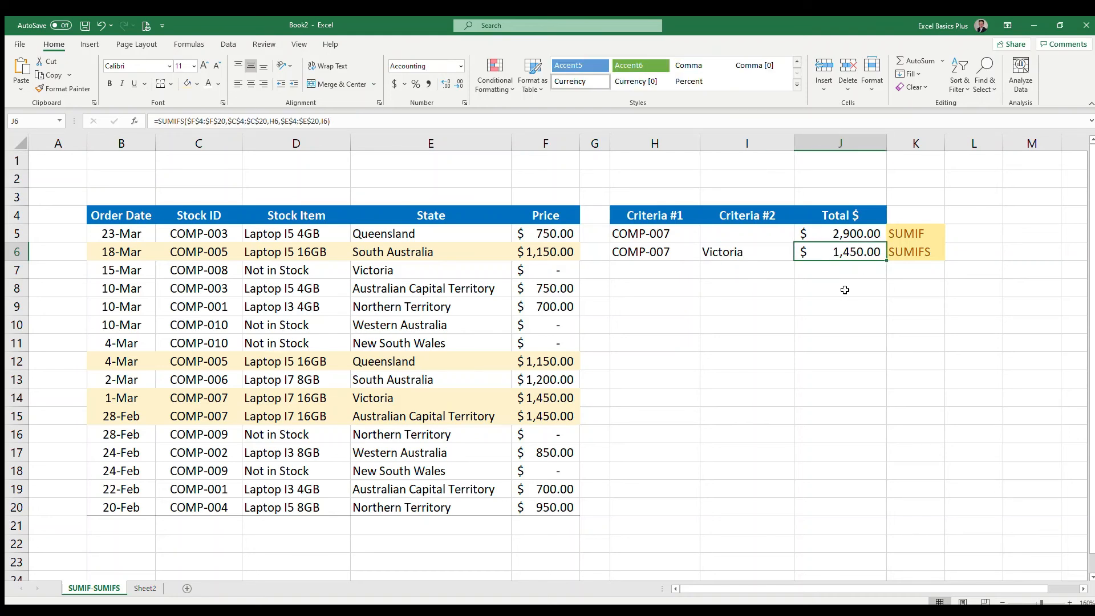